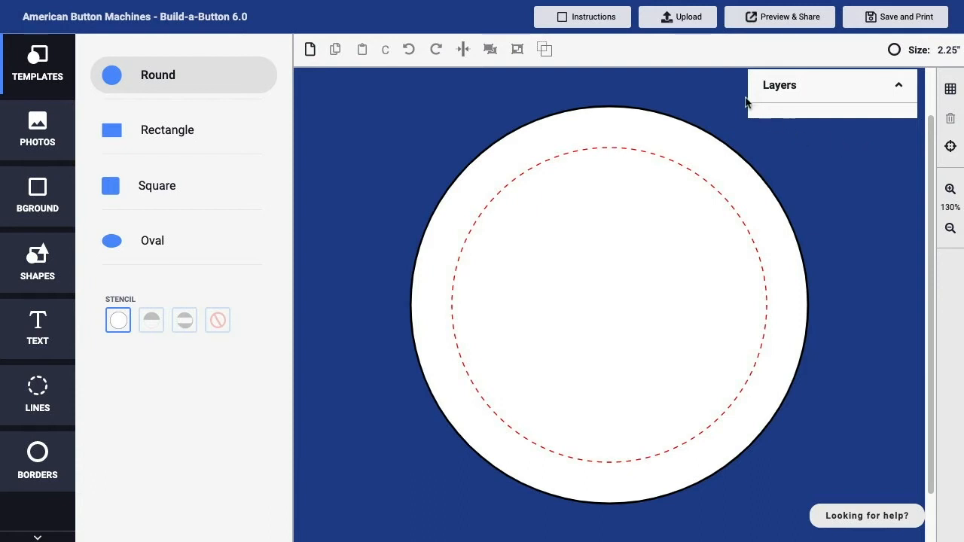
Step: Load the saved design file Editable-Design-9.txt from the Editable Design 9 folder
left_click(687, 18)
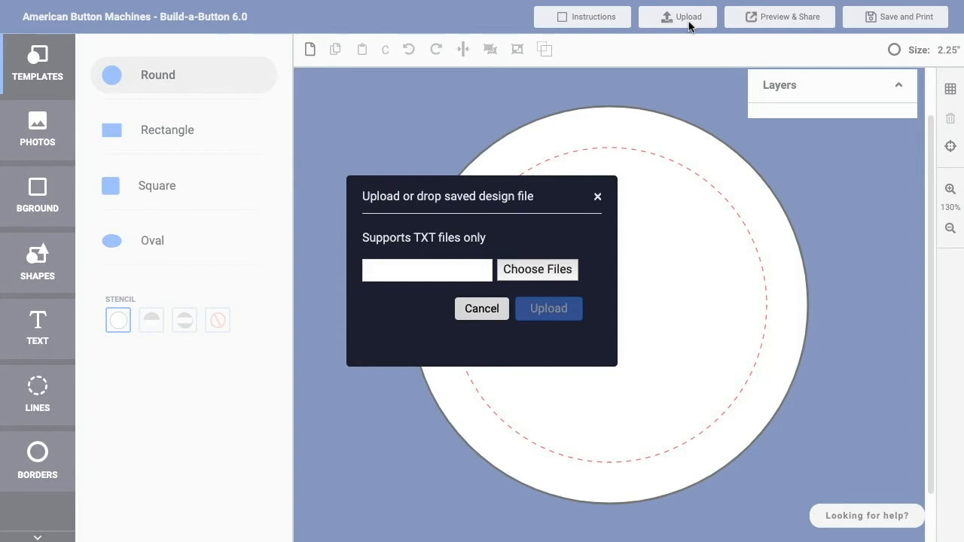
left_click(539, 273)
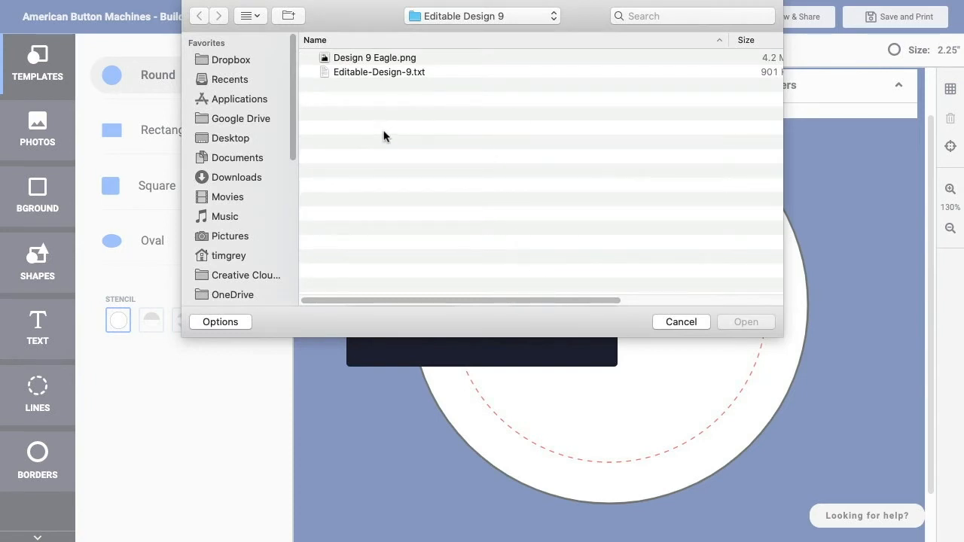
left_click(376, 75)
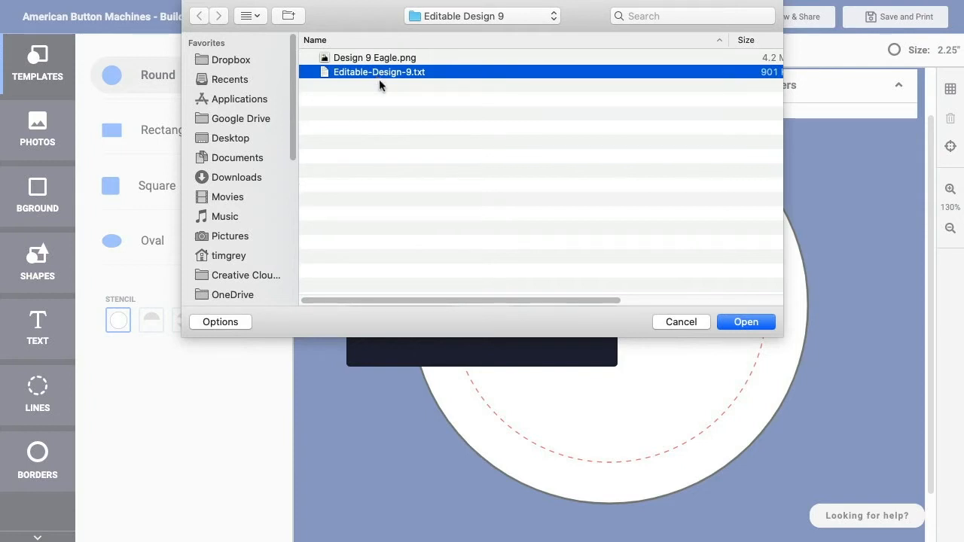
left_click(747, 324)
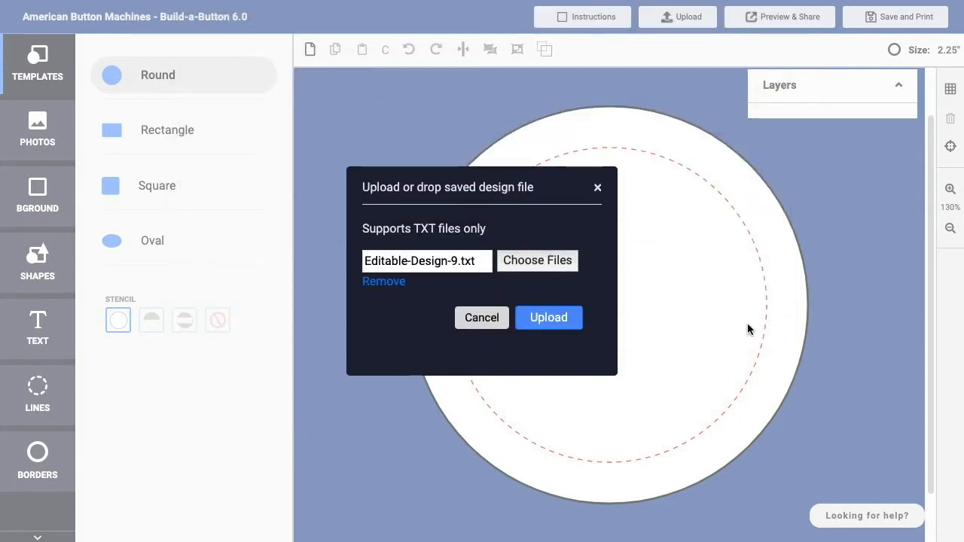
left_click(563, 324)
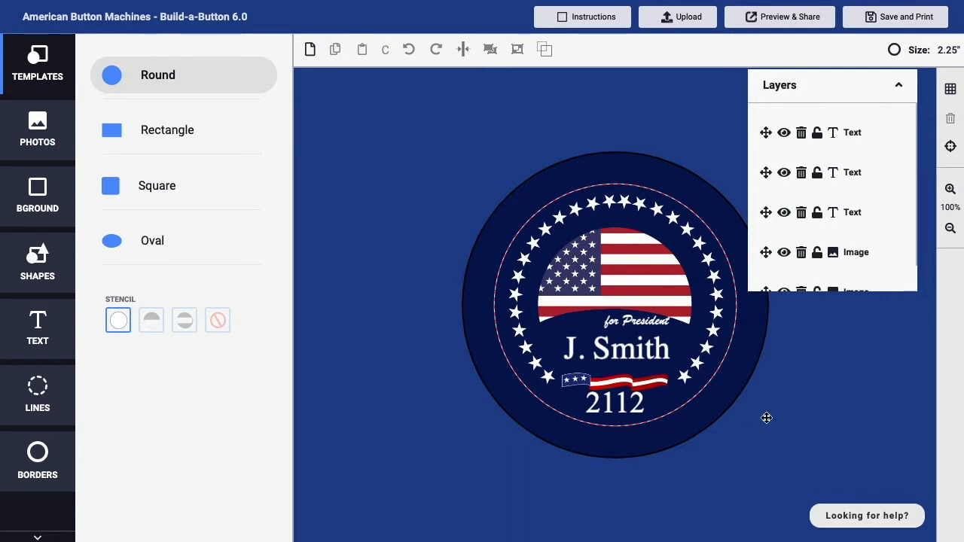
Step: Identify the contents of the two image layers by hiding and re-showing the flag photo and the star frame in turn
left_click(950, 189)
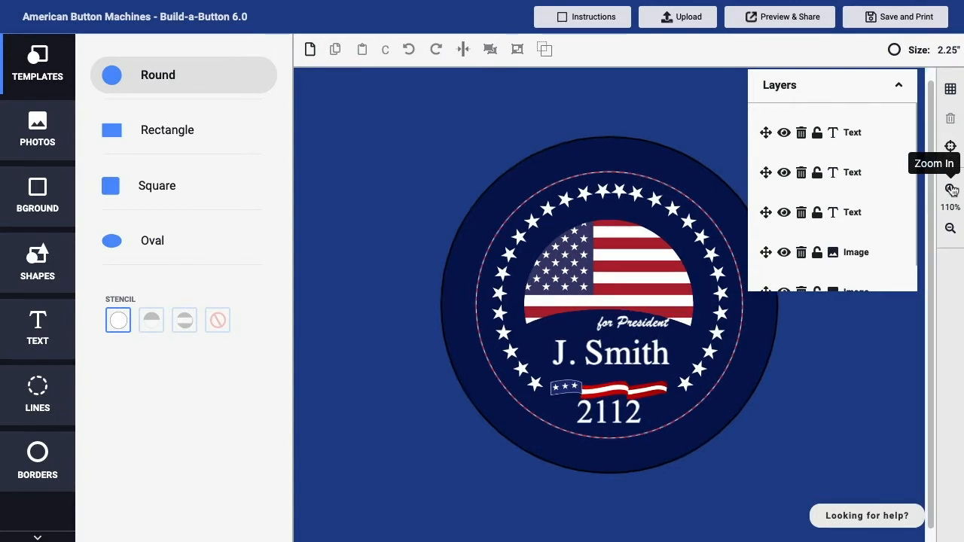
left_click(952, 189)
left_click(951, 189)
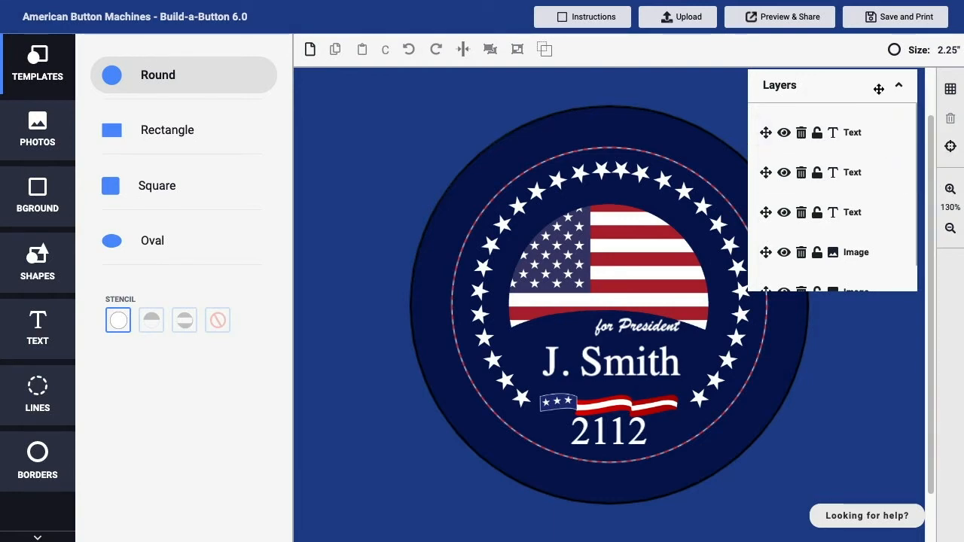
left_click(879, 89)
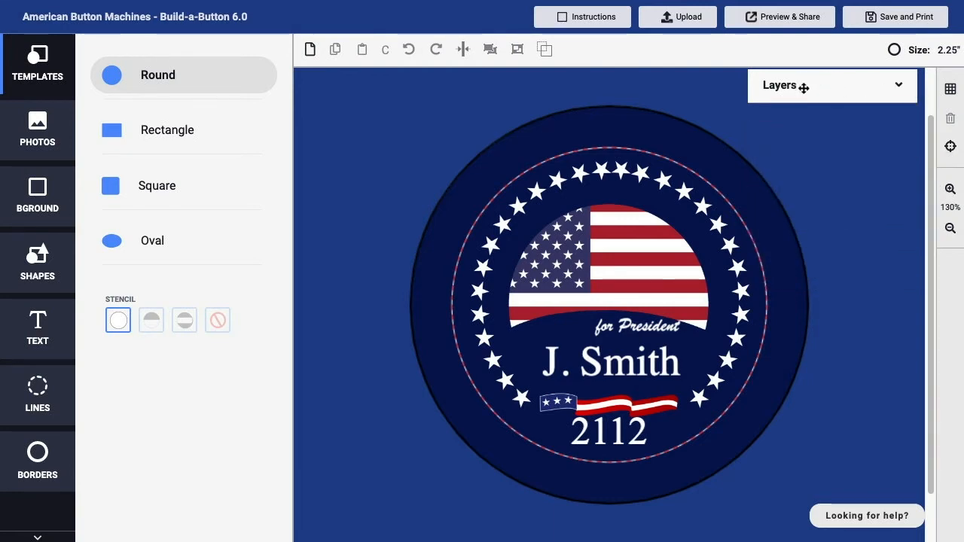
left_click(851, 86)
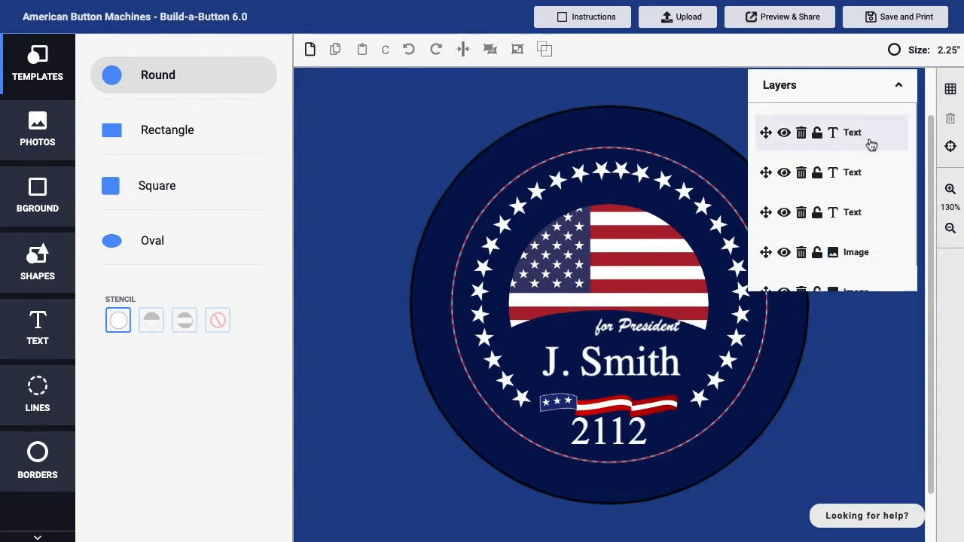
scroll(870, 151, "down", 1)
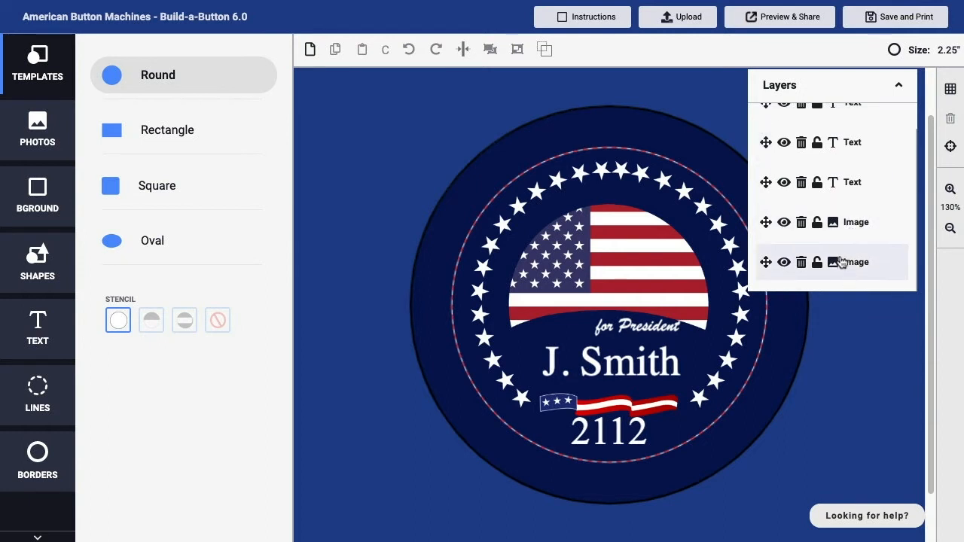
left_click(785, 268)
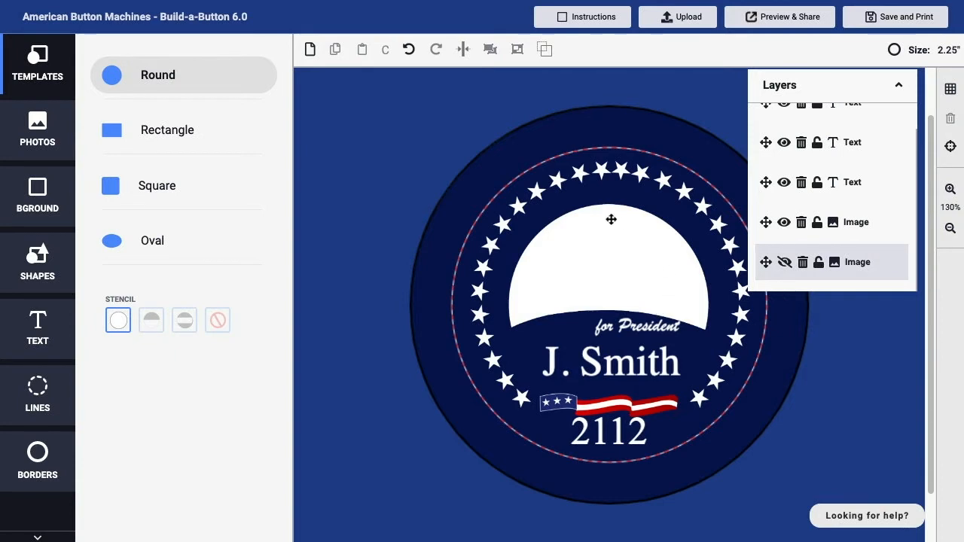
left_click(785, 264)
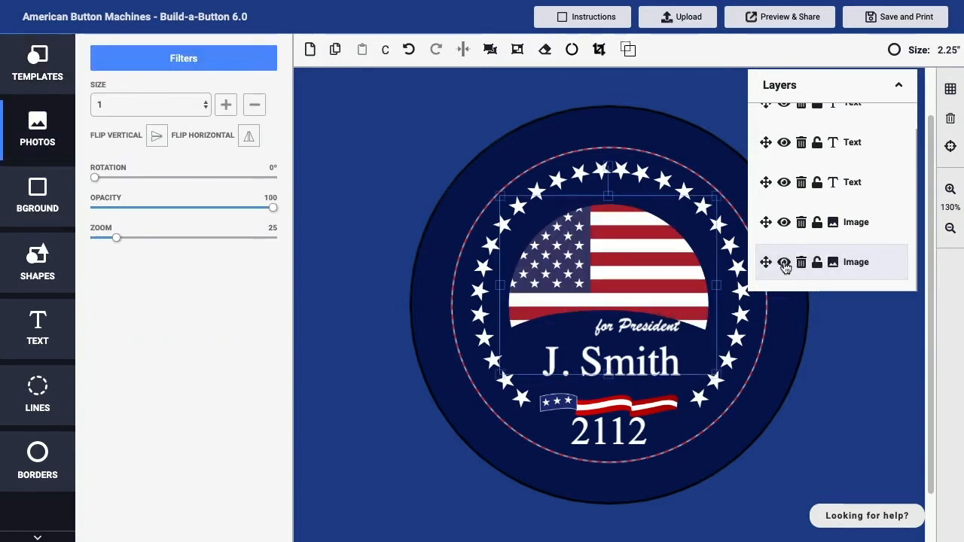
left_click(784, 225)
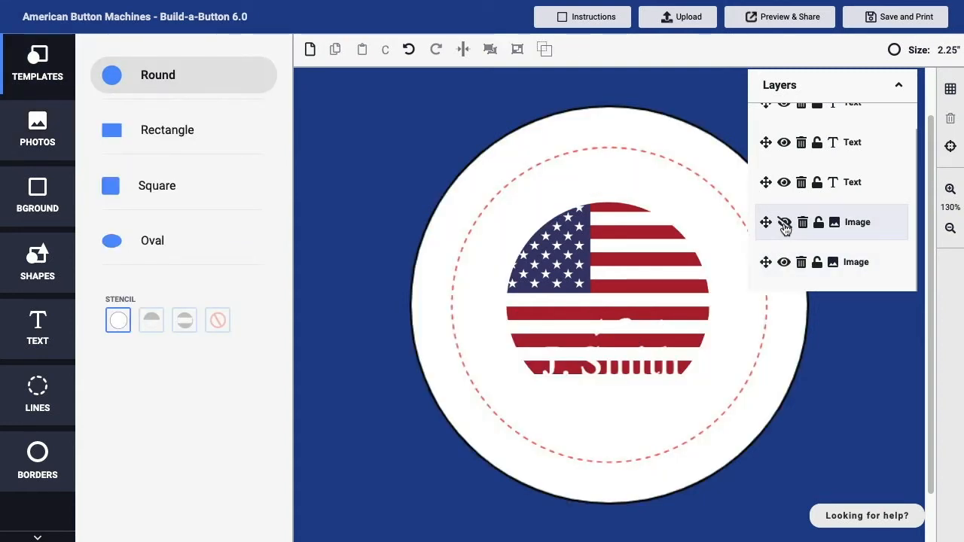
left_click(784, 225)
Step: Identify the three text layers by hiding and re-showing the year, the "for President" line and the candidate's name in turn
scroll(784, 226, "up", 1)
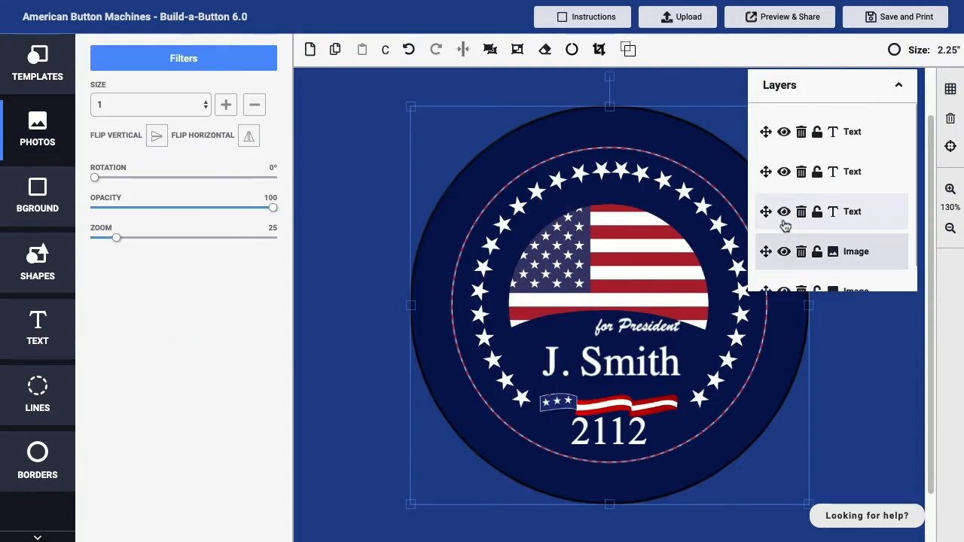
left_click(784, 214)
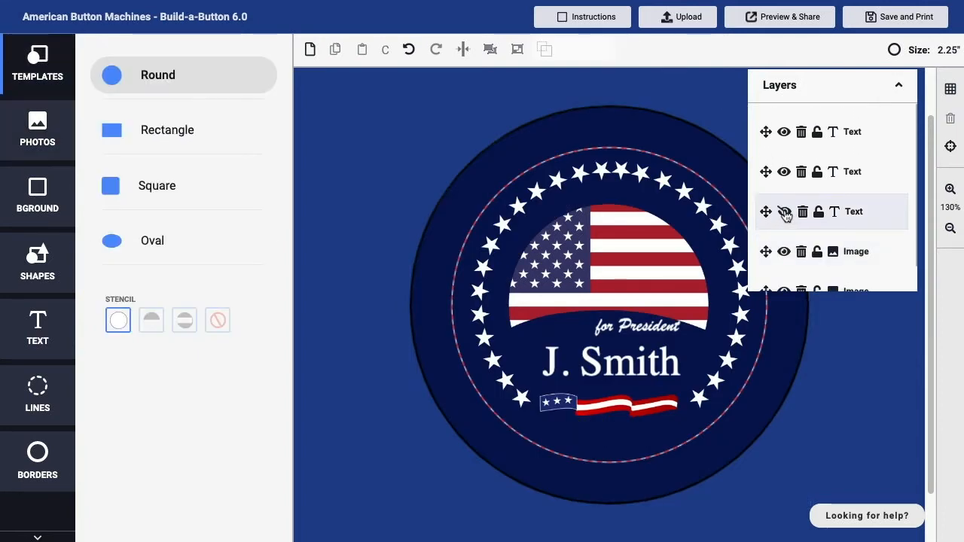
left_click(784, 214)
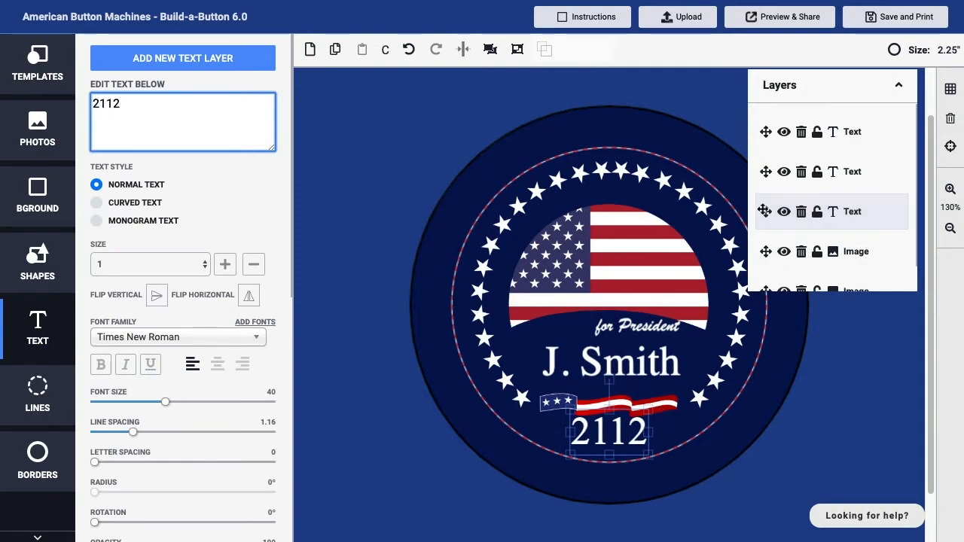
left_click(784, 173)
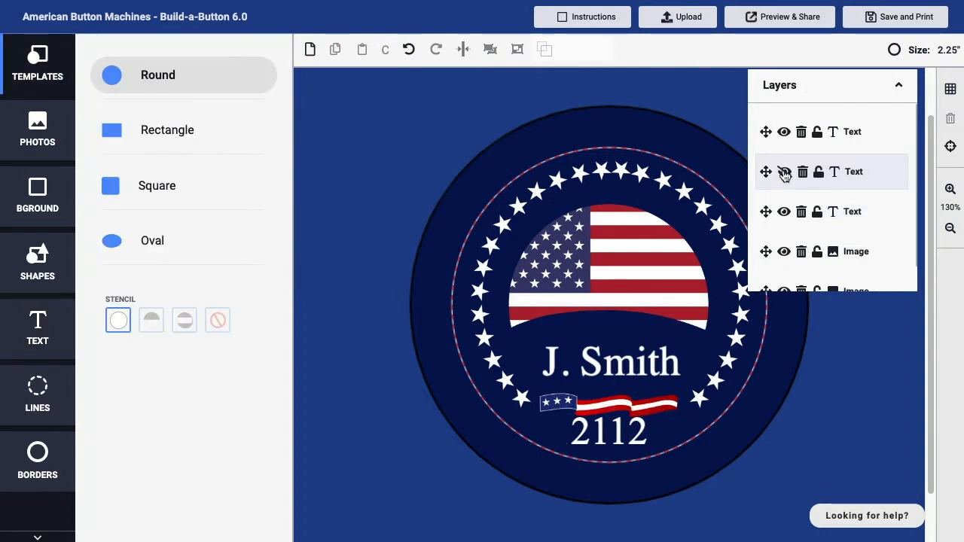
left_click(784, 173)
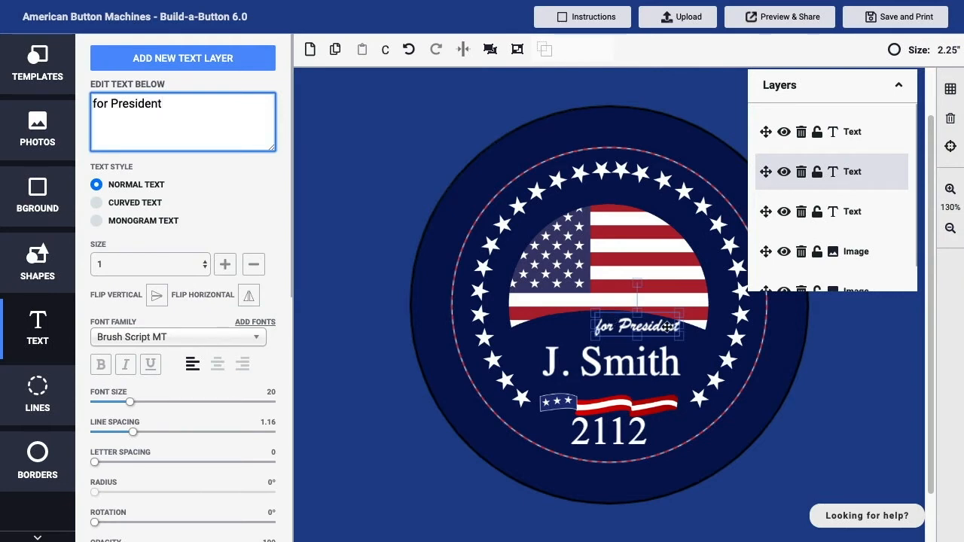
left_click(784, 135)
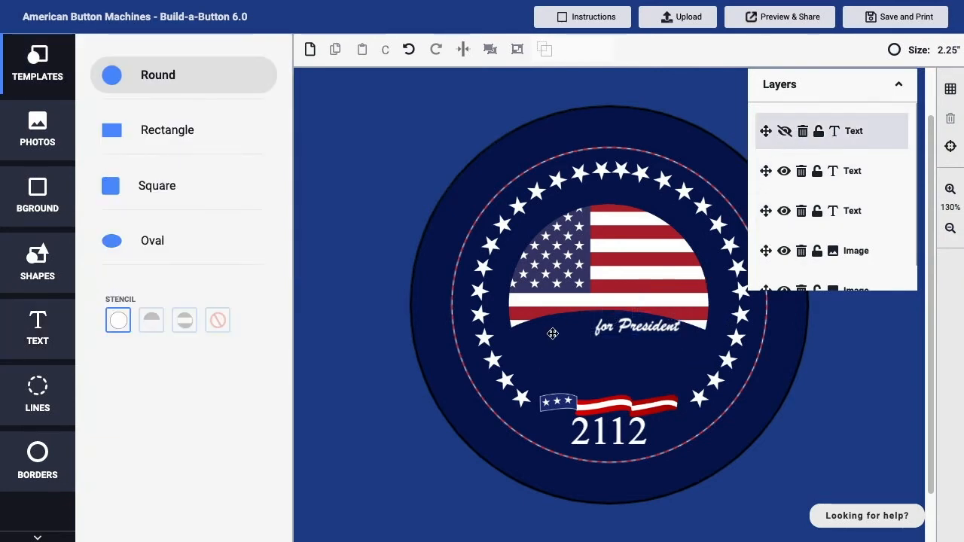
left_click(784, 131)
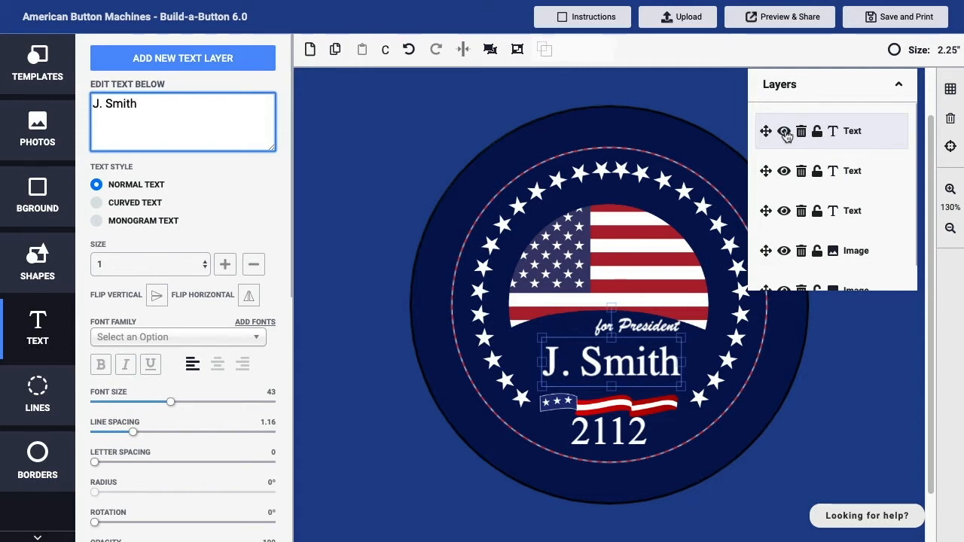
scroll(784, 136, "down", 1)
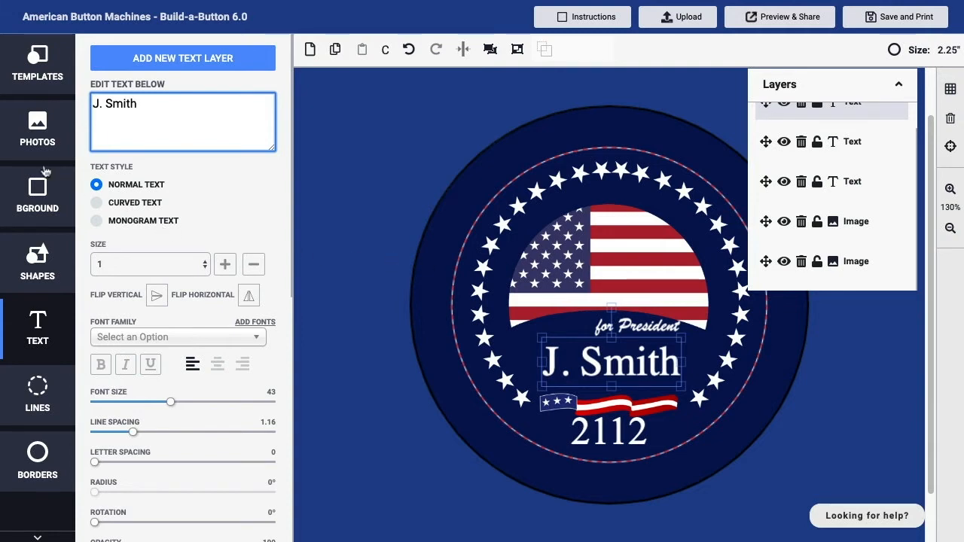
Step: Upload the photo Design 9 Eagle.png from the computer into the button design
left_click(35, 136)
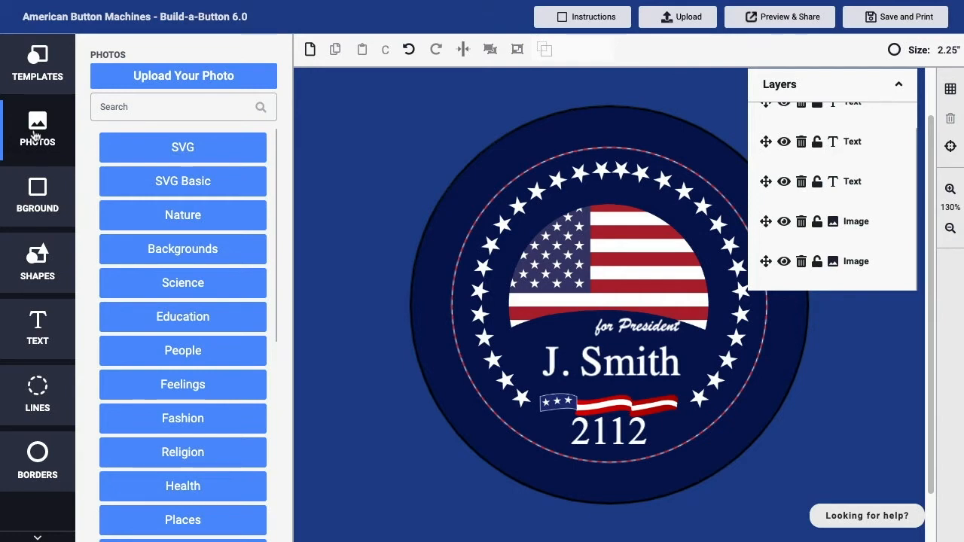
left_click(190, 78)
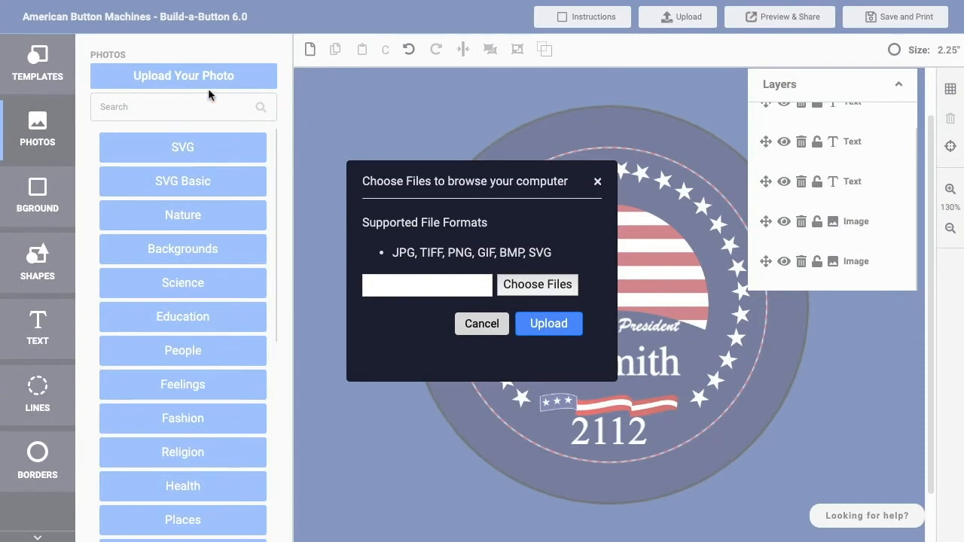
left_click(537, 285)
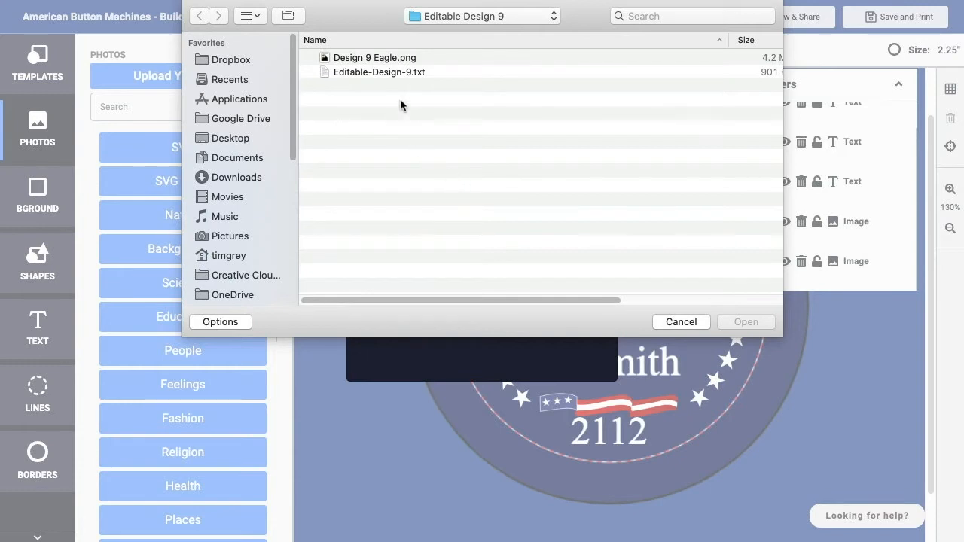
left_click(389, 59)
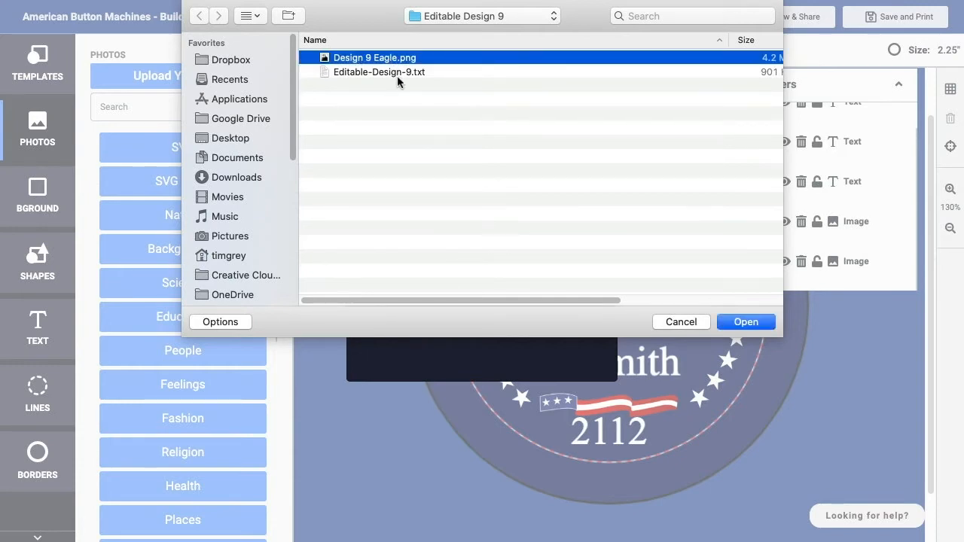
left_click(745, 322)
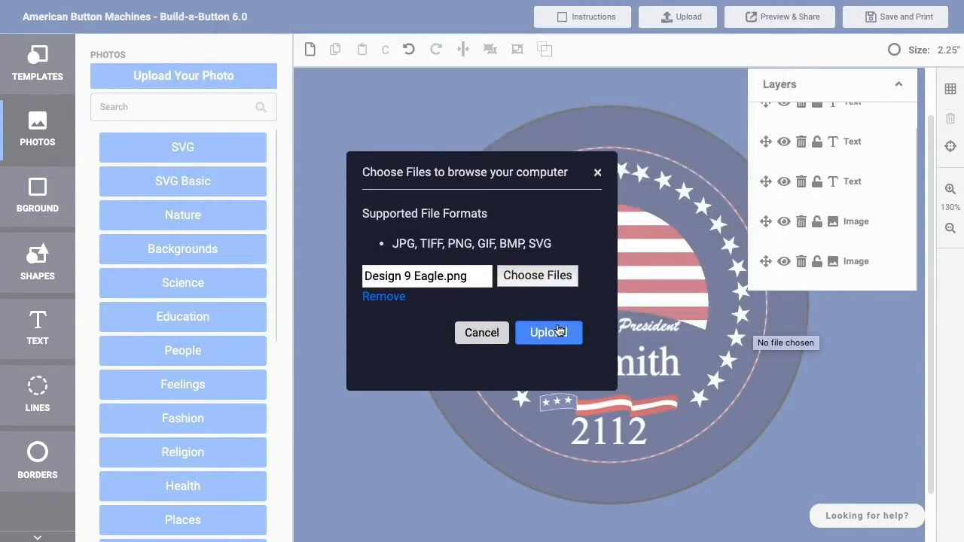
left_click(555, 331)
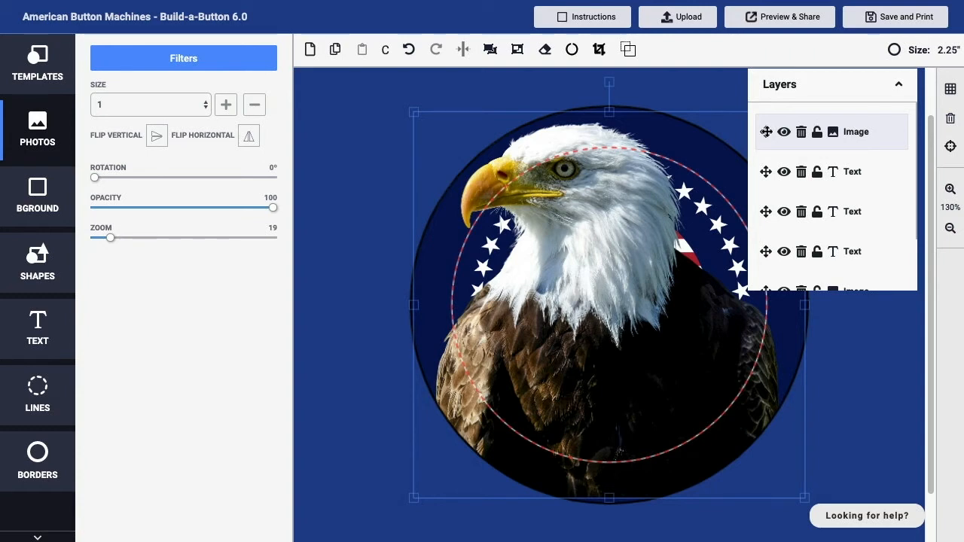
Step: Move the eagle image layer below the text layers and the star frame image, directly above the flag image
left_click_drag(766, 132, 766, 263)
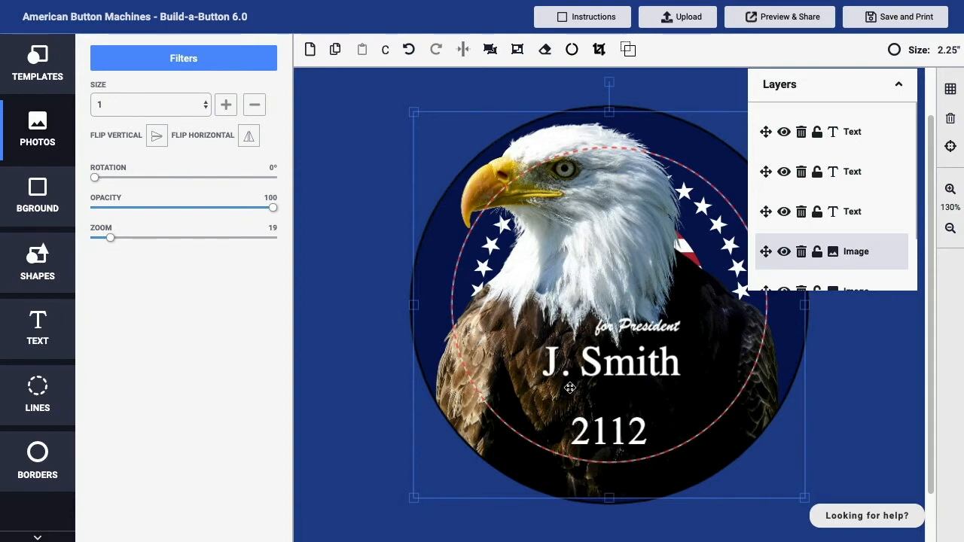
scroll(817, 226, "down", 1)
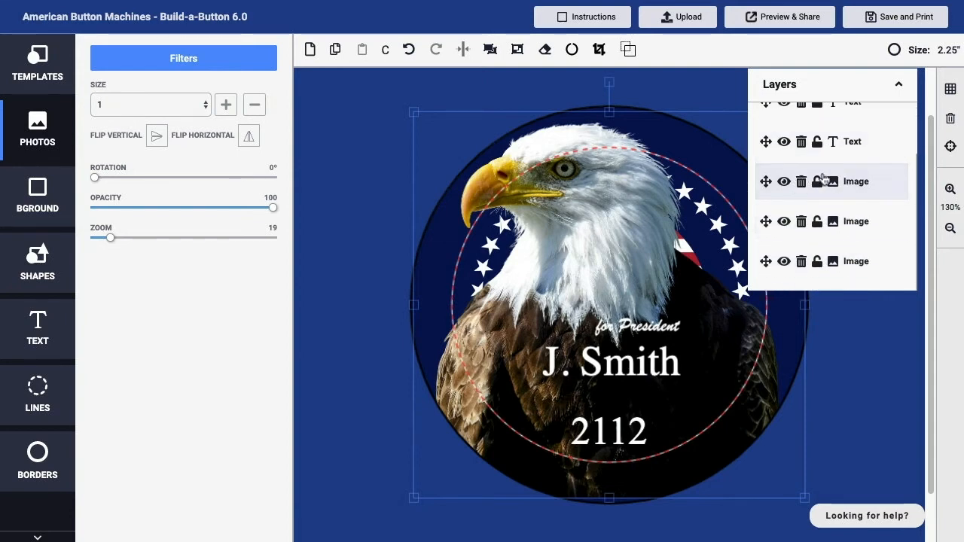
left_click(801, 221)
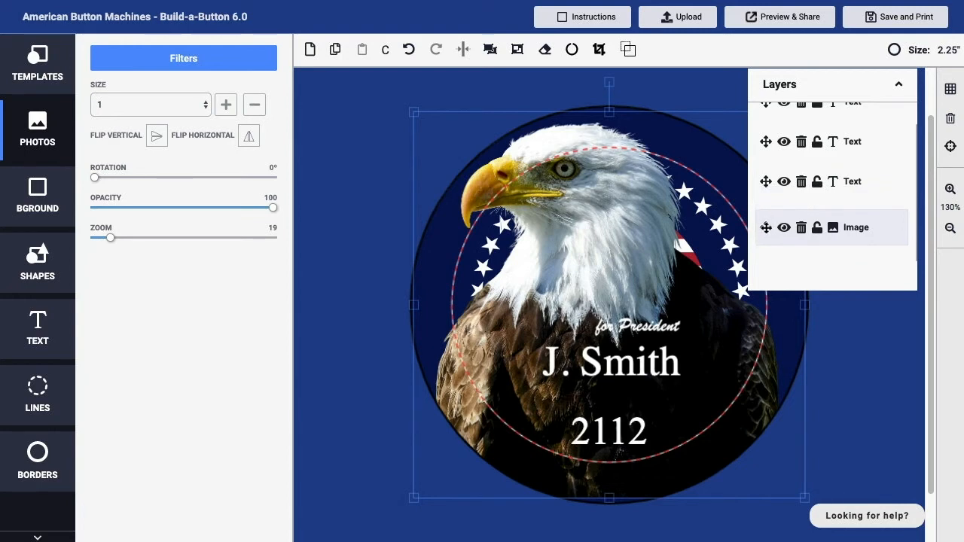
key("ctrl+z")
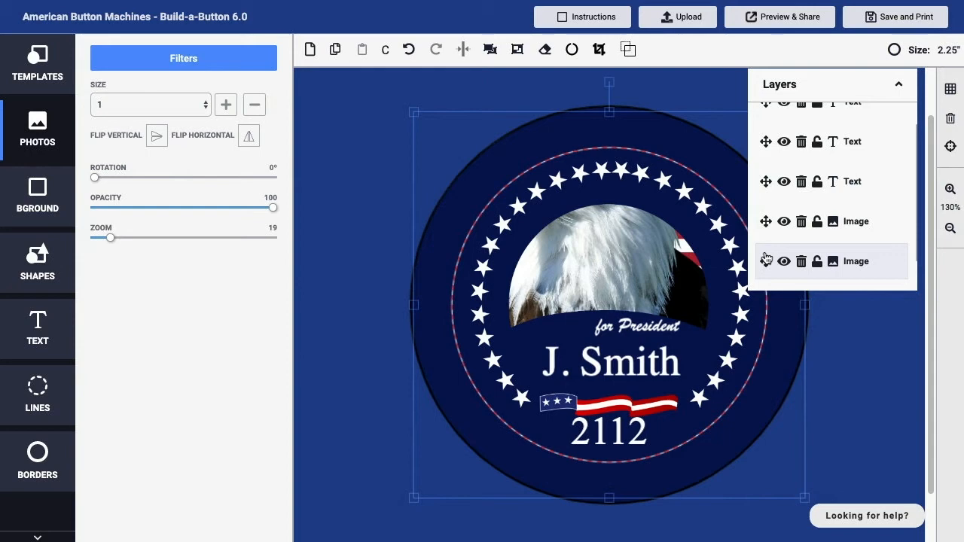
left_click(766, 259)
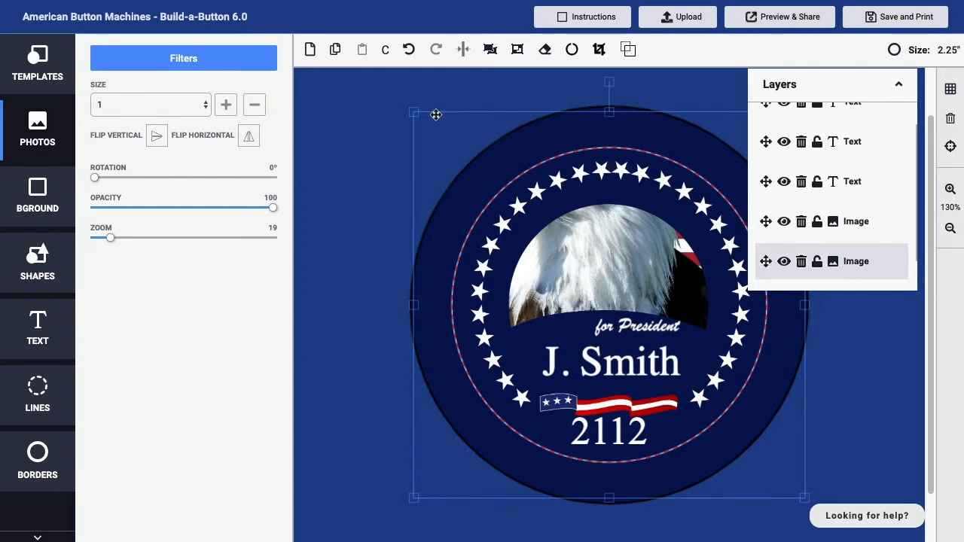
Step: Scale the eagle image down so its head fits inside the frame's arched flag opening, and nudge it slightly right and down
left_click_drag(413, 111, 507, 204)
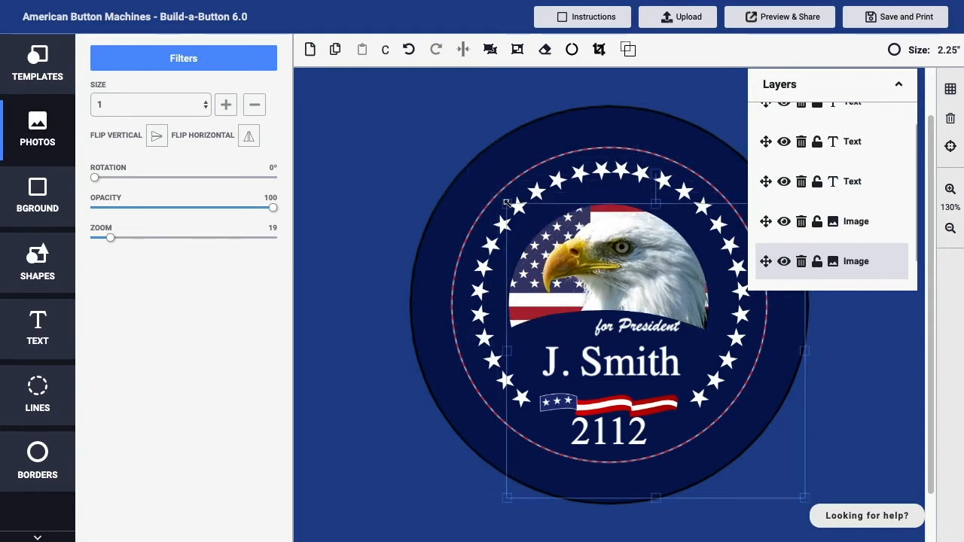
left_click_drag(805, 498, 748, 452)
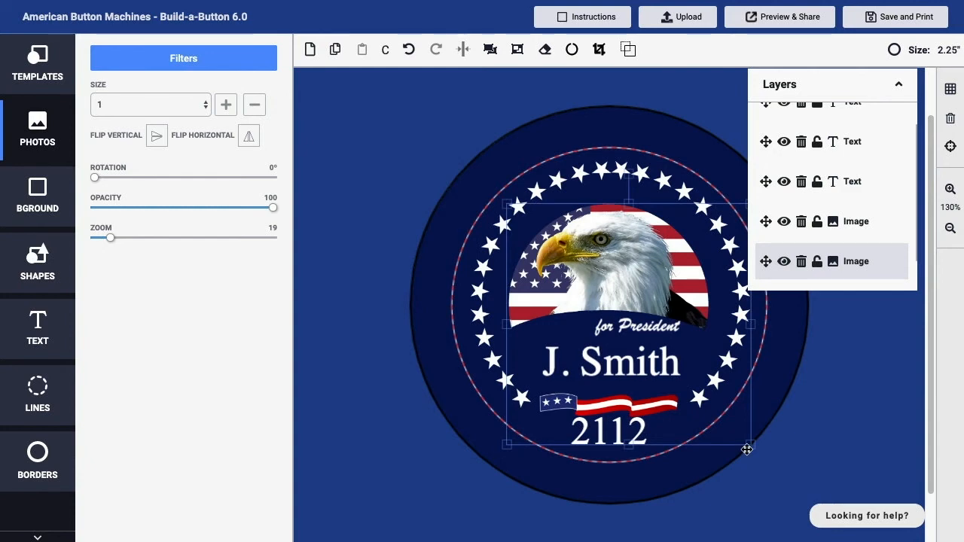
key("Right")
key("Right")
key("Right")
key("Down")
key("Down")
key("Down")
key("Down")
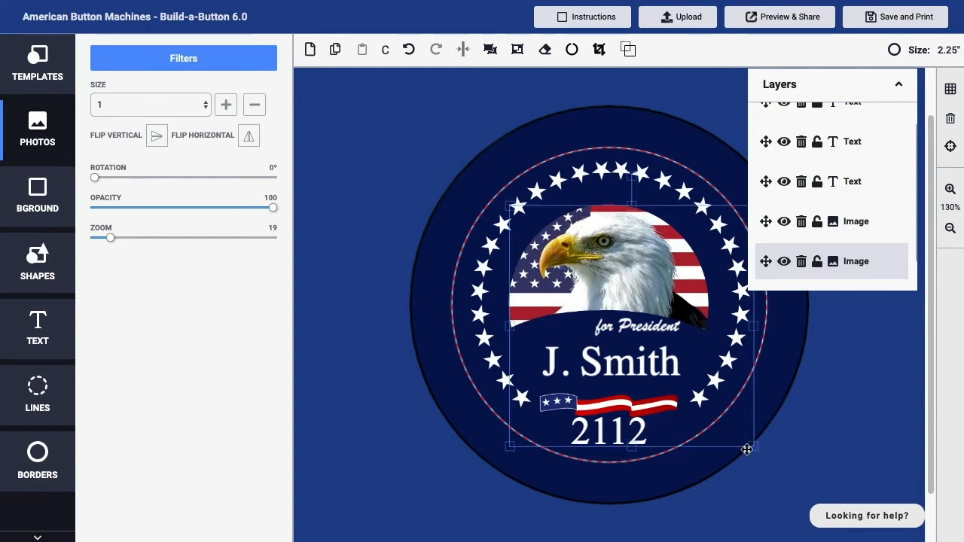
Step: Nudge the eagle image slightly down and right, and scale it down a little more so it fits the frame's arched flag opening
key("Down")
key("Right")
key("Right")
key("Right")
key("Right")
key("Down")
key("Down")
key("Down")
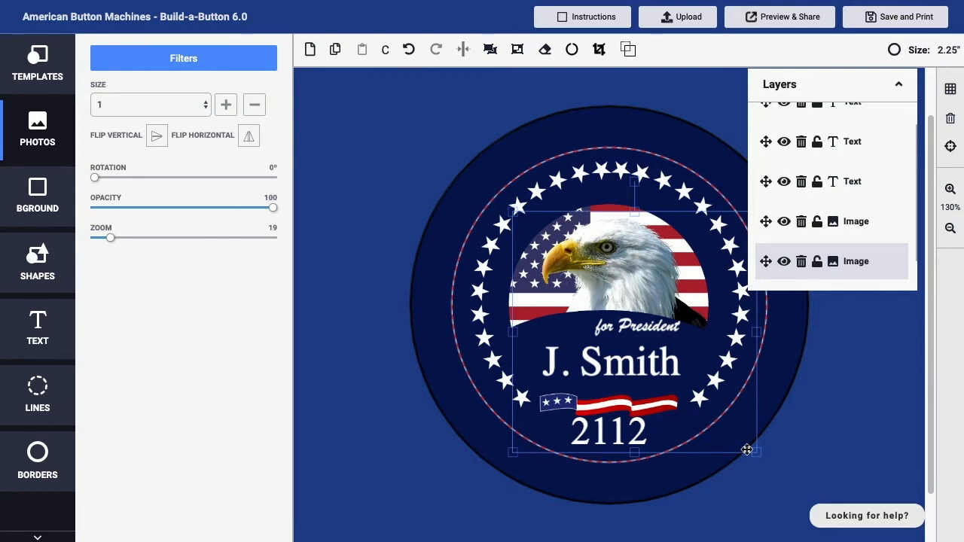
left_click_drag(755, 453, 721, 414)
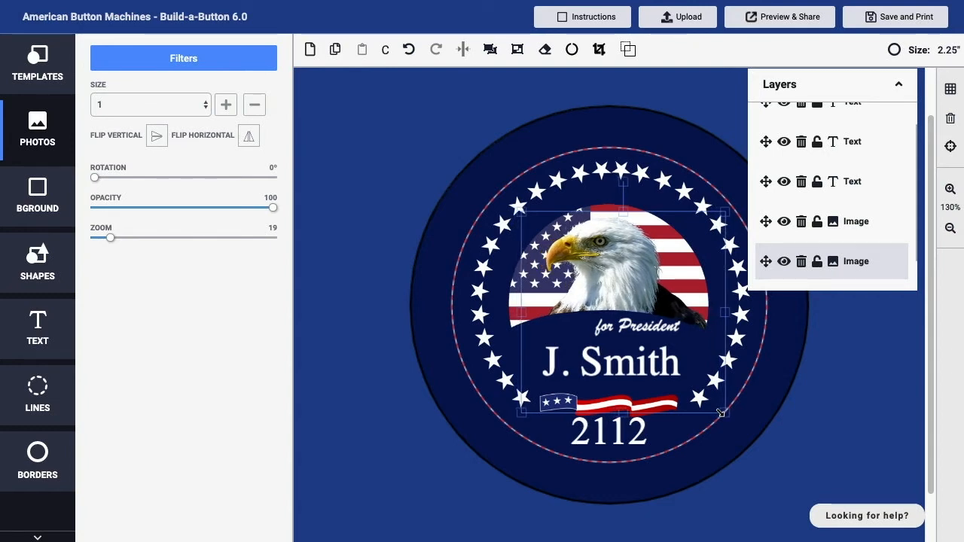
Step: Hide and re-show the year text layer, and open the year and the "for President" line to view their editable text
scroll(822, 235, "up", 1)
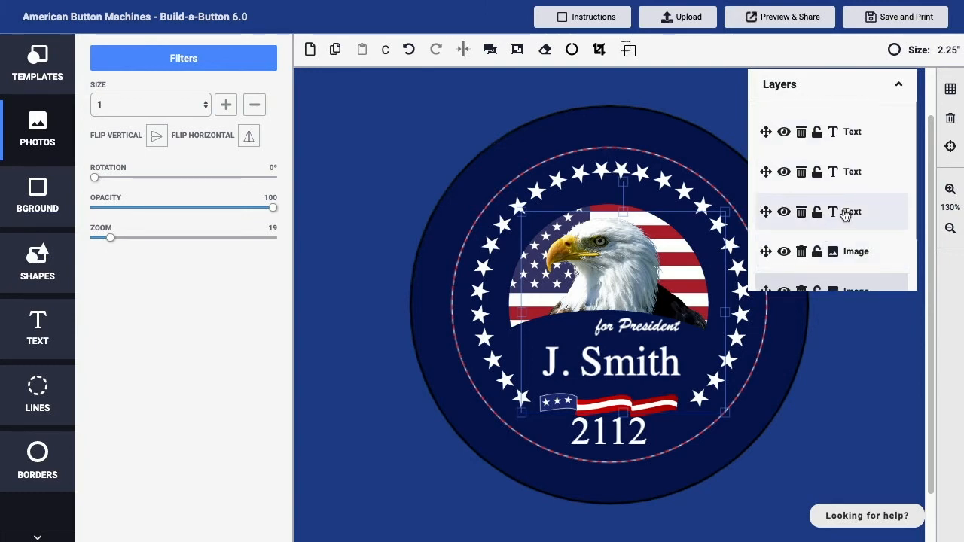
left_click(784, 214)
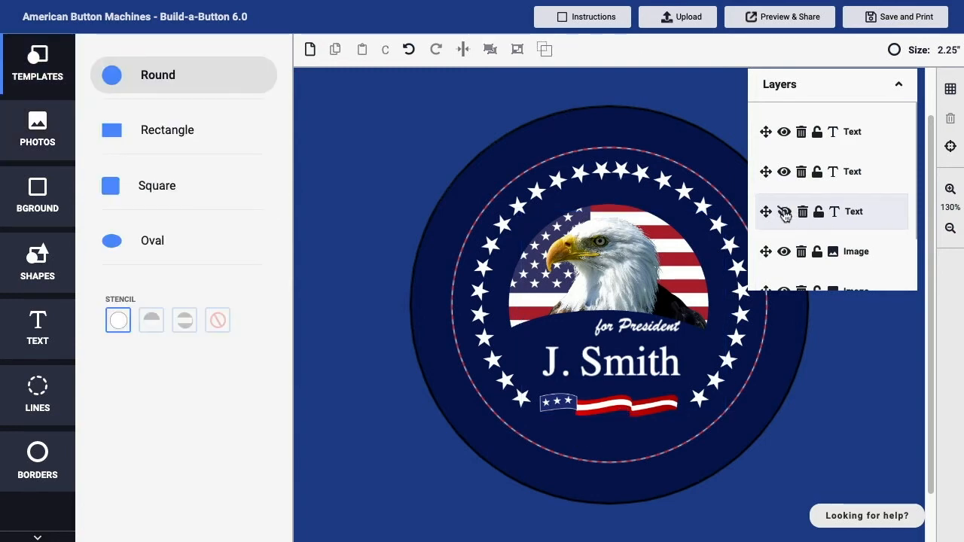
left_click(784, 214)
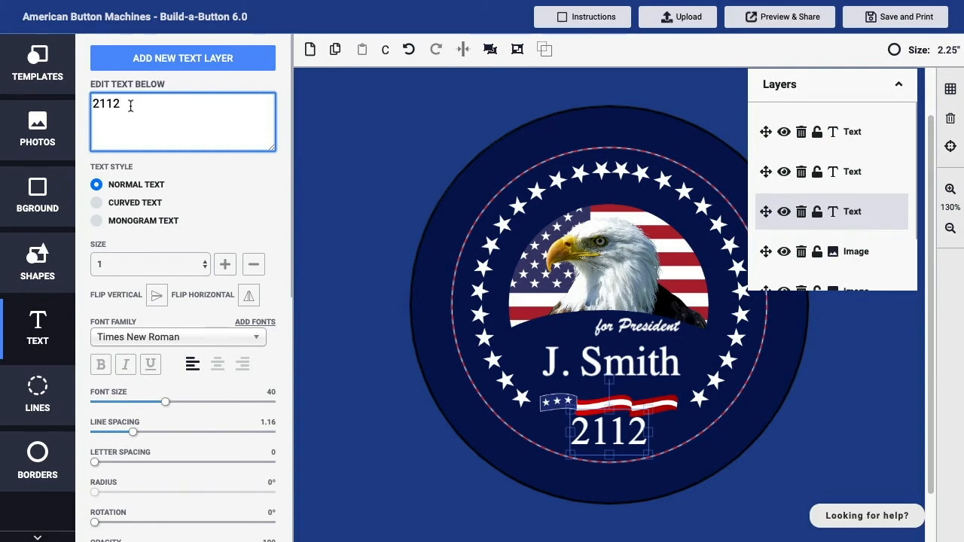
left_click_drag(130, 106, 83, 103)
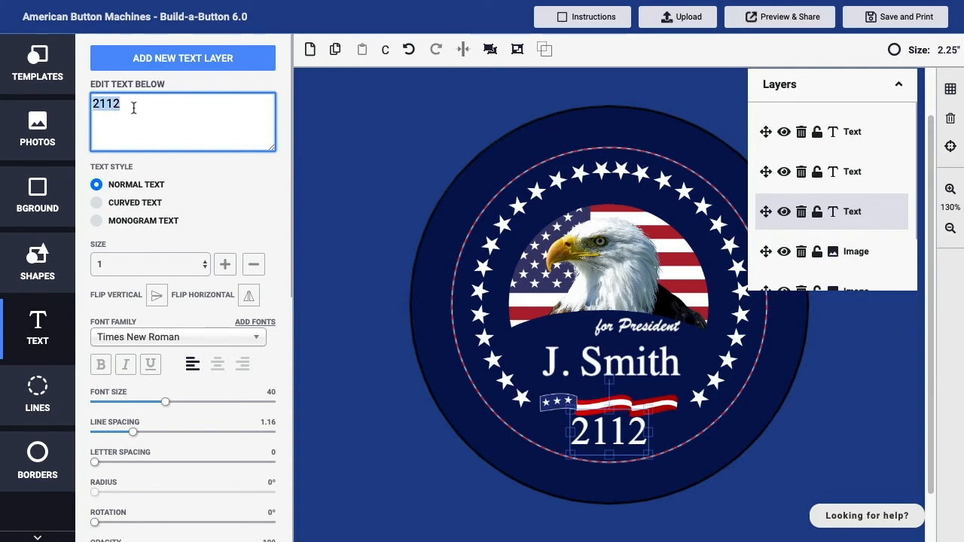
left_click(863, 172)
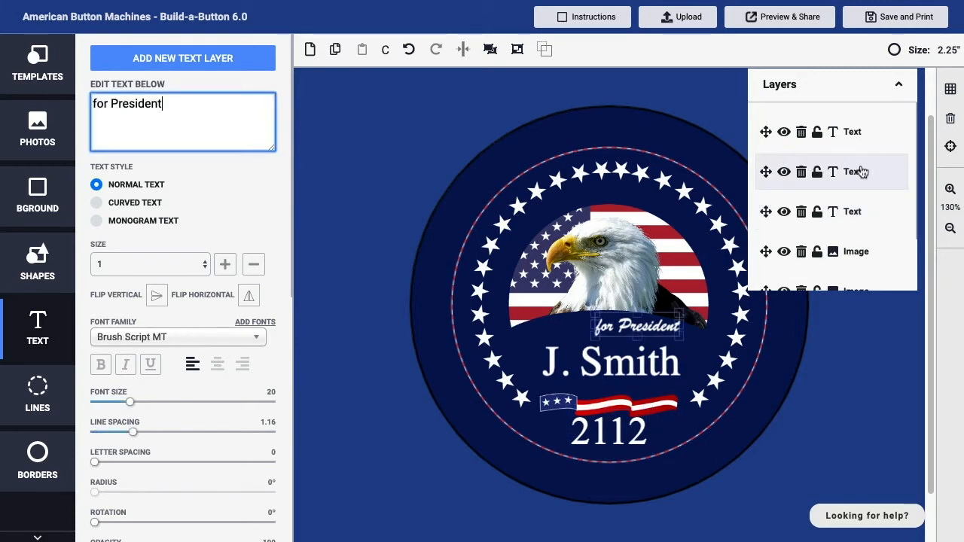
Step: Replace the candidate's name with the eagle's name and set its font size to 46
left_click(865, 136)
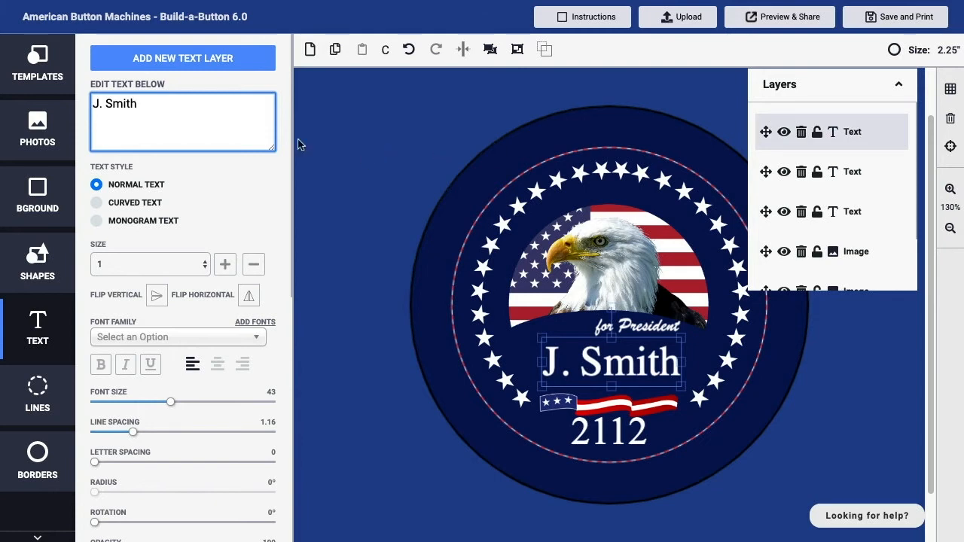
left_click_drag(166, 102, 37, 92)
type("B. Eagle")
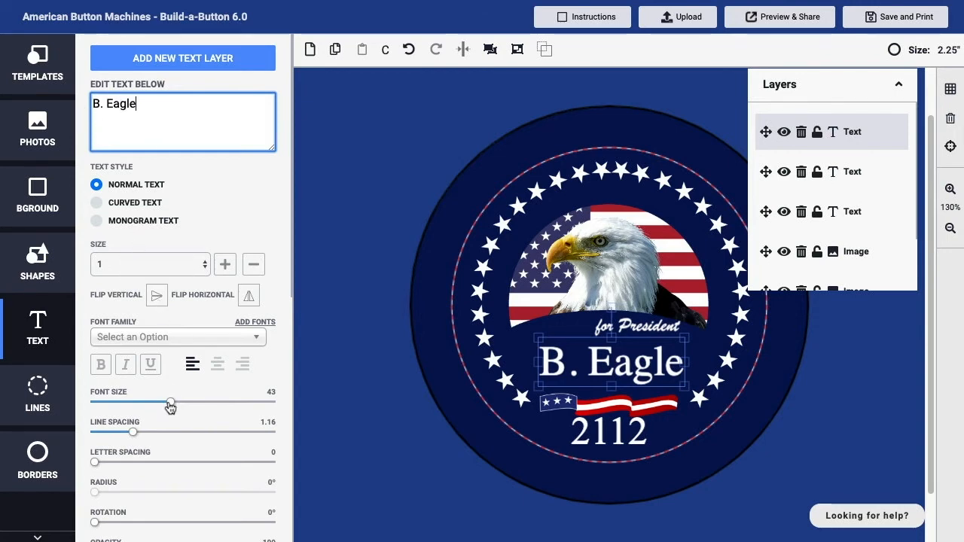
left_click_drag(171, 407, 179, 410)
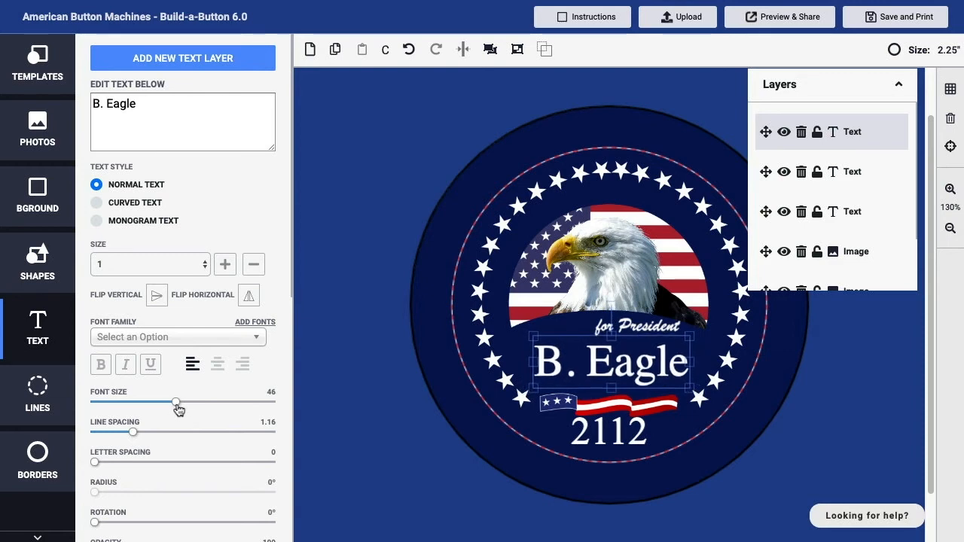
scroll(179, 410, "down", 1)
scroll(178, 410, "down", 1)
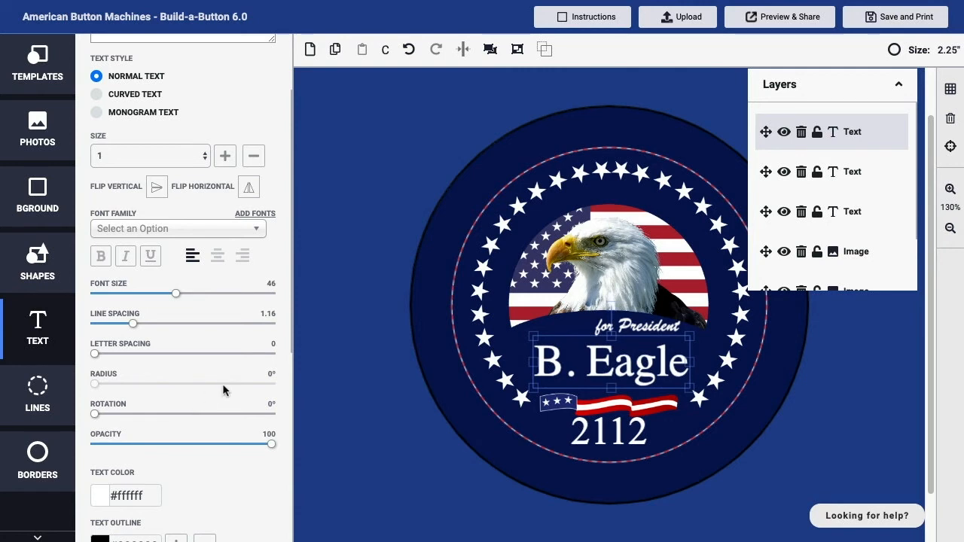
Step: Preview the button as a pinback and a magnet, and download the pinback preview with the file name preview
left_click(791, 18)
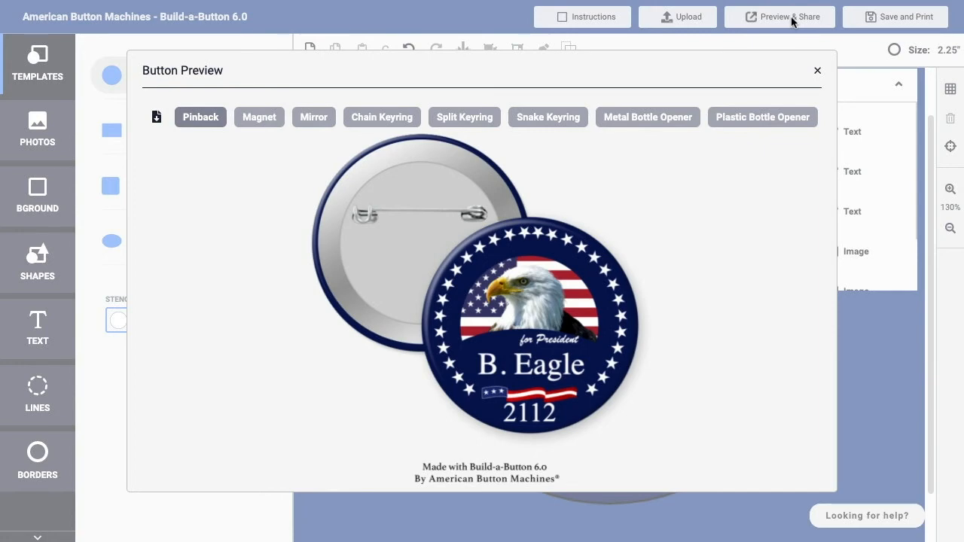
left_click(258, 119)
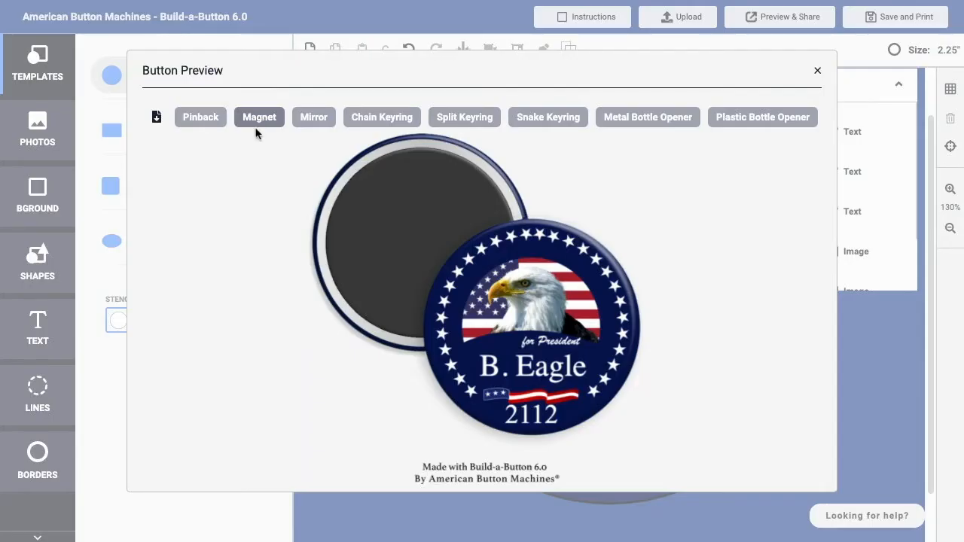
left_click(213, 123)
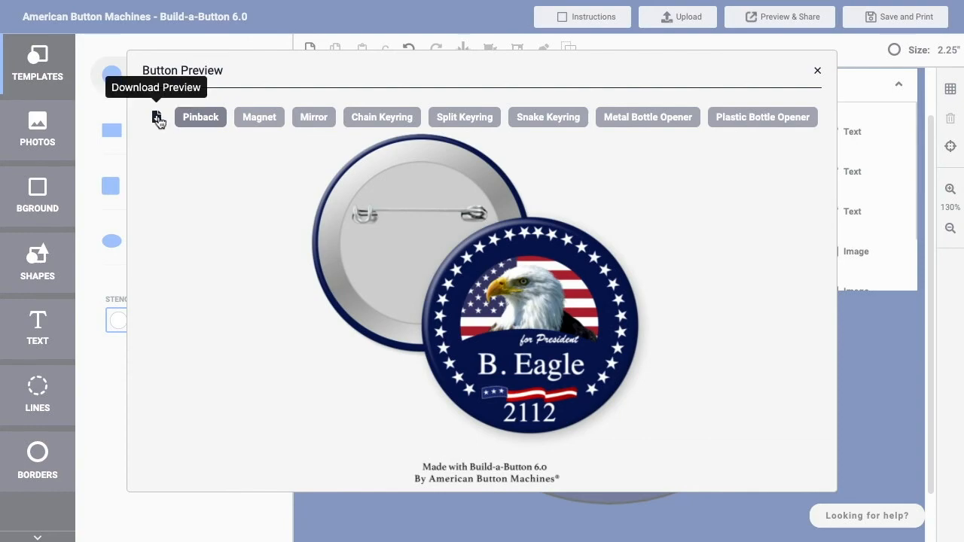
left_click(157, 119)
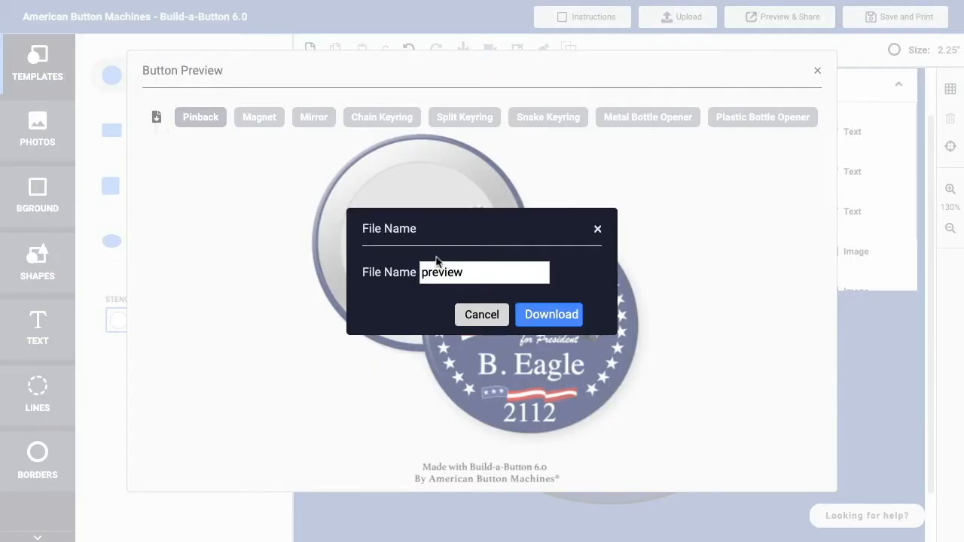
left_click(548, 315)
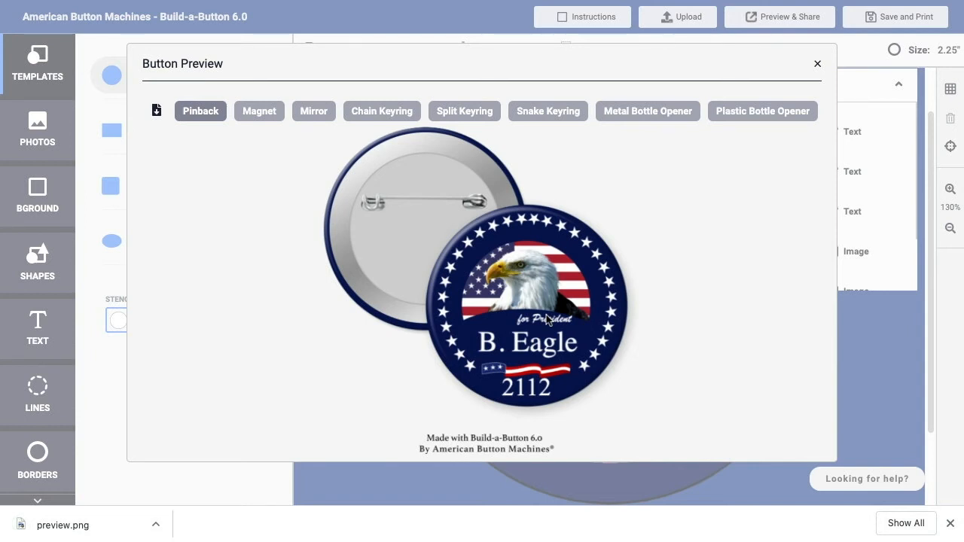
left_click(819, 65)
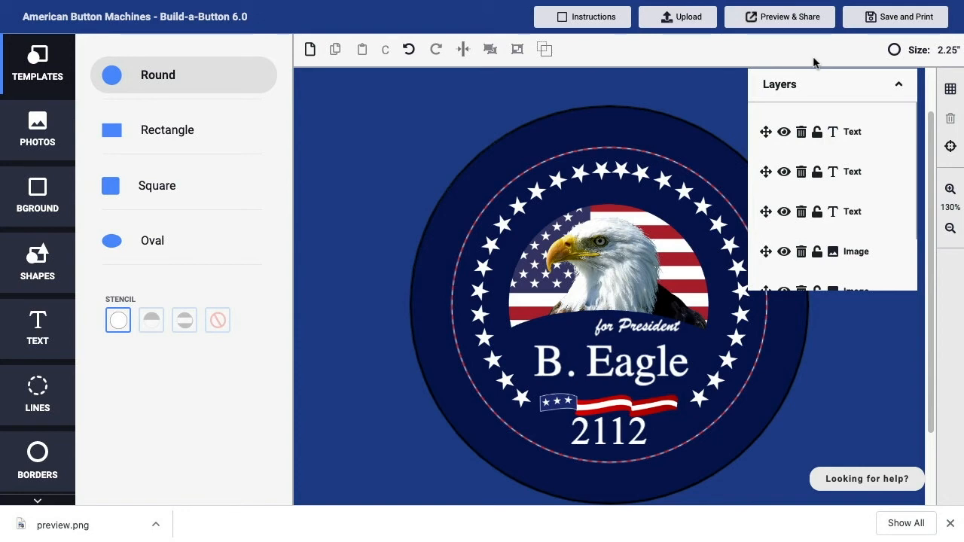
Step: Save the design for editing as a .txt file named "Edited Button" and download it
left_click(901, 23)
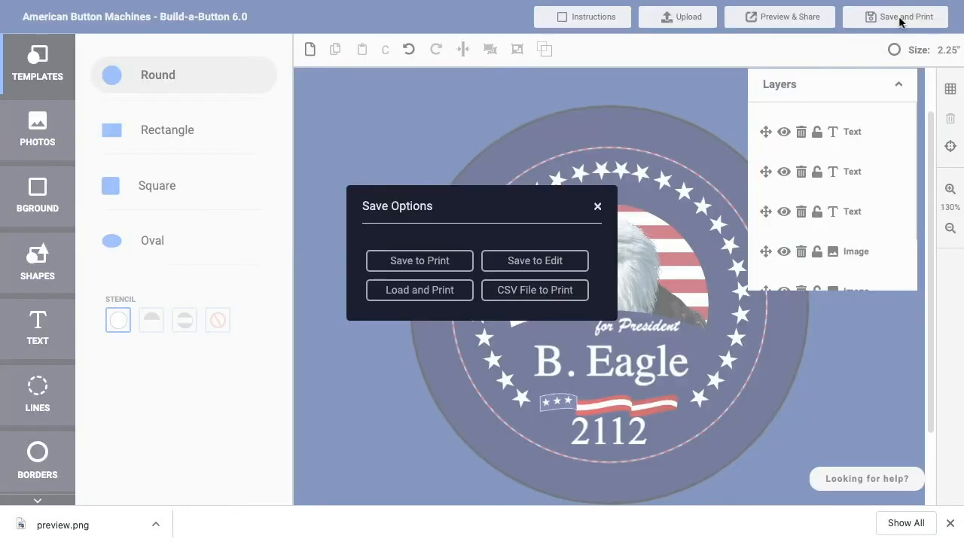
left_click(552, 261)
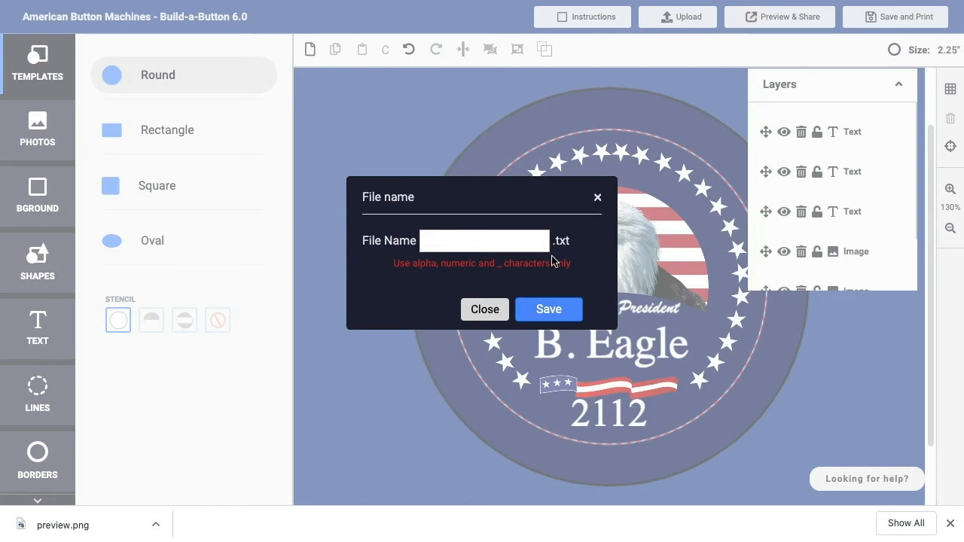
left_click(528, 245)
type("Edit")
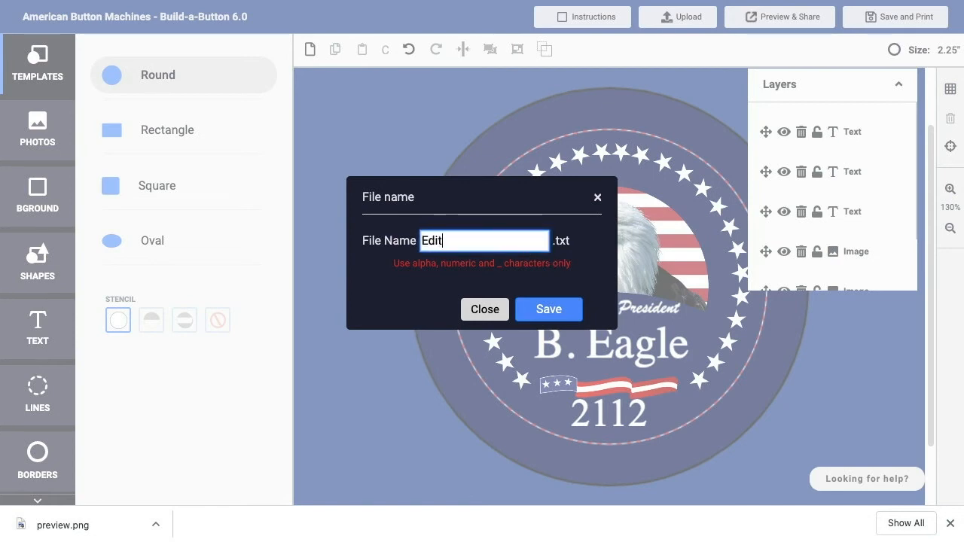
type("ed Button")
left_click(552, 306)
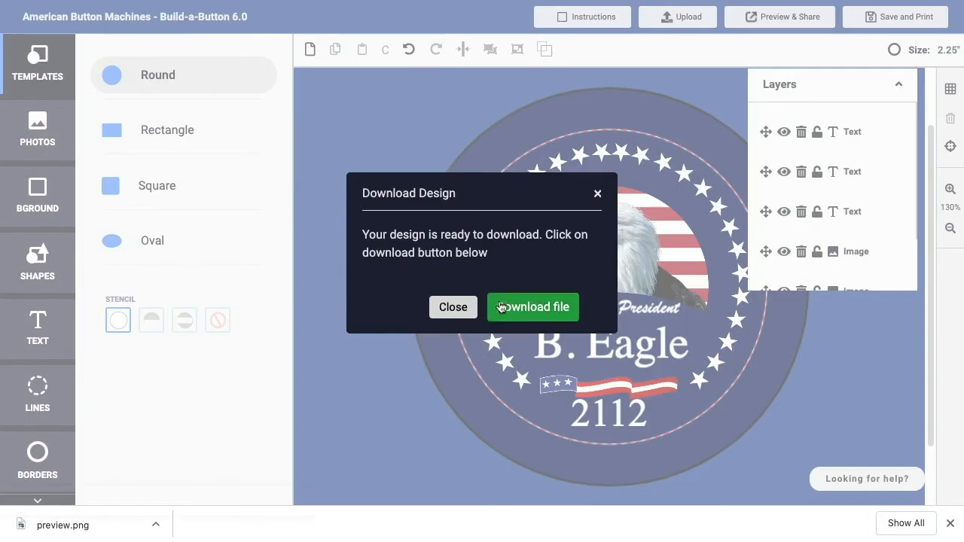
left_click(543, 313)
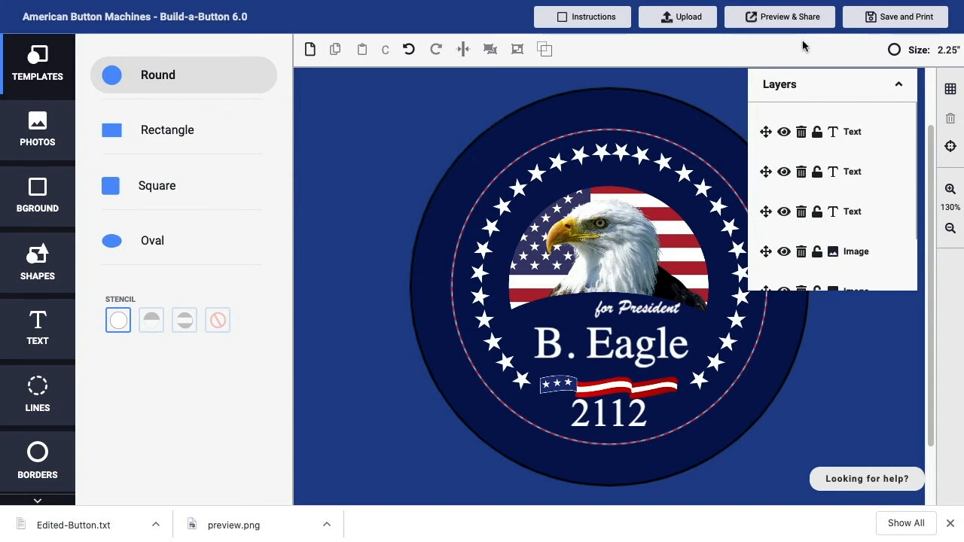
Step: Save the design for printing with the Die Cutting Press page option as a PDF named "Button to Print" and download it
left_click(909, 22)
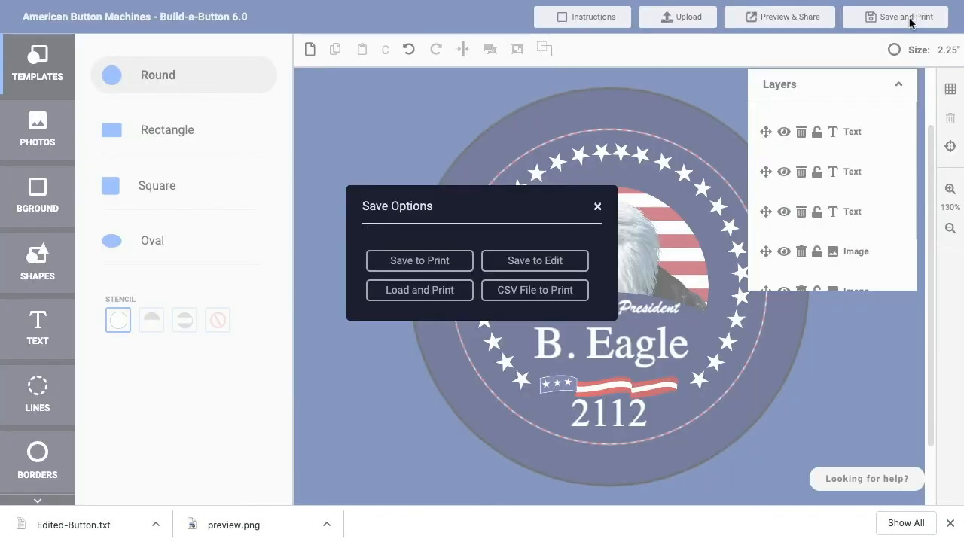
left_click(433, 265)
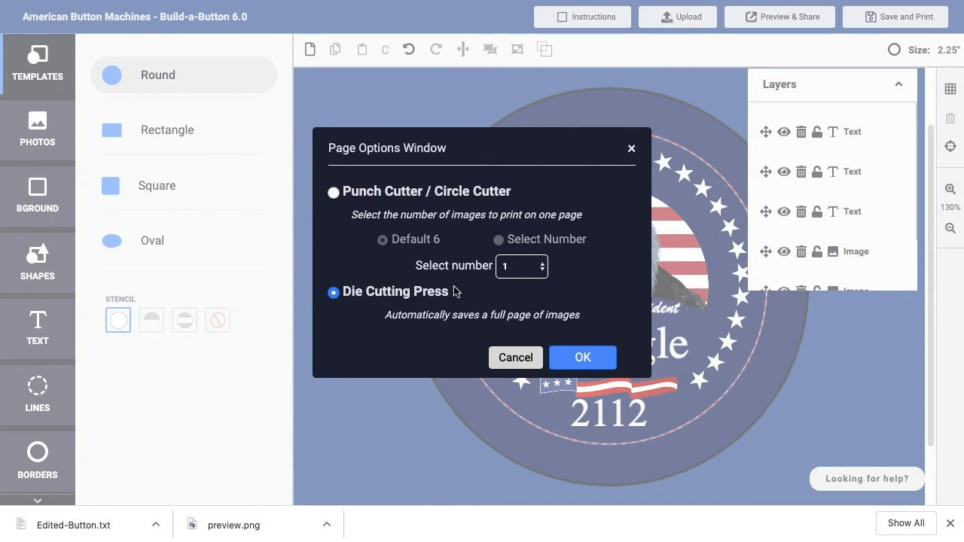
left_click(574, 359)
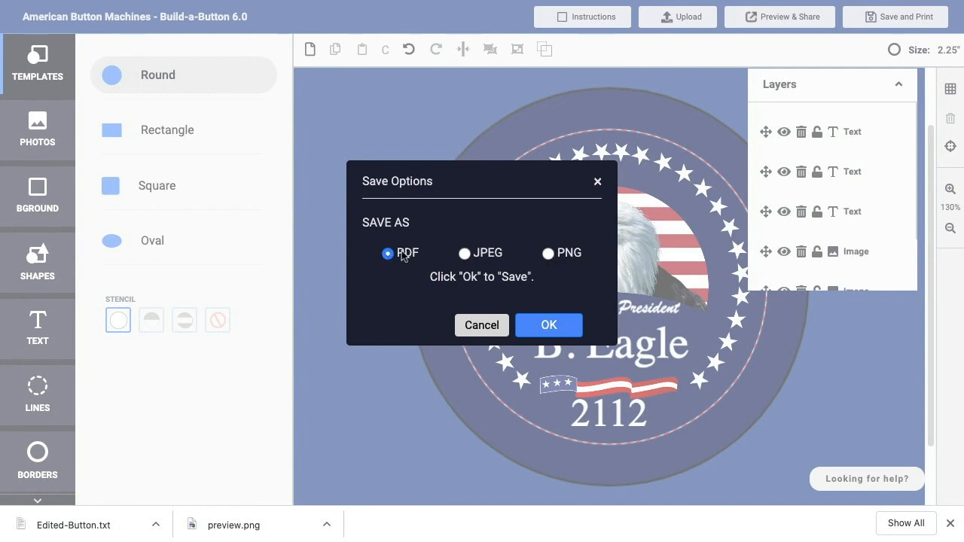
left_click(548, 325)
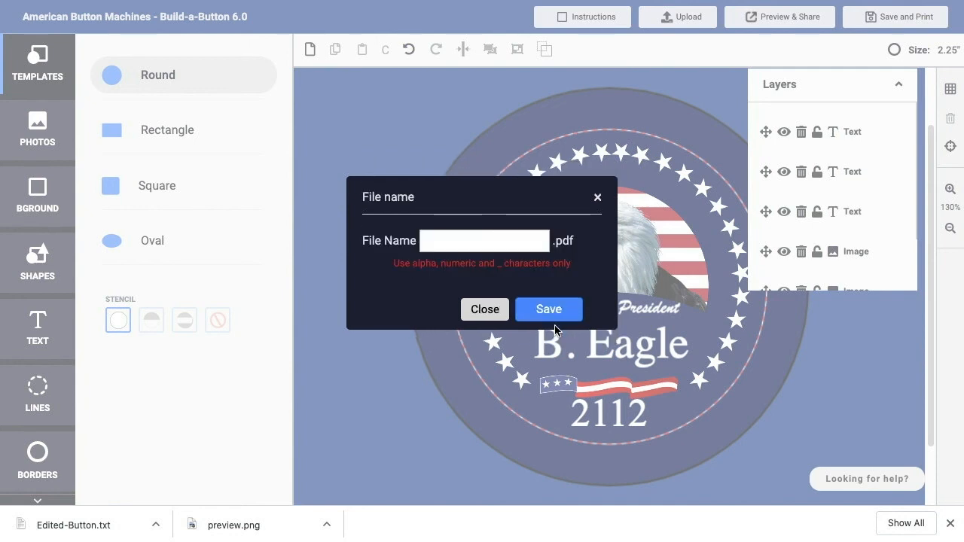
left_click(491, 242)
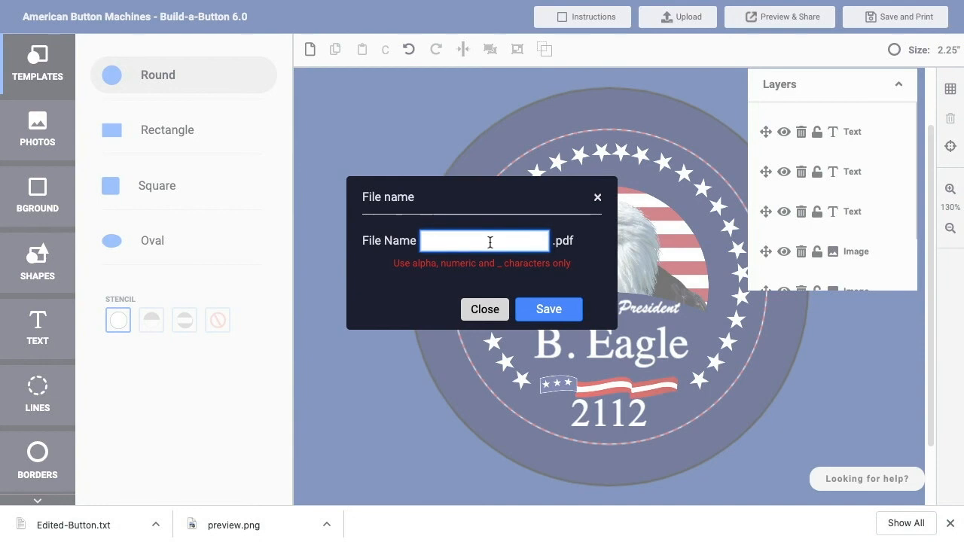
type("Button to Print")
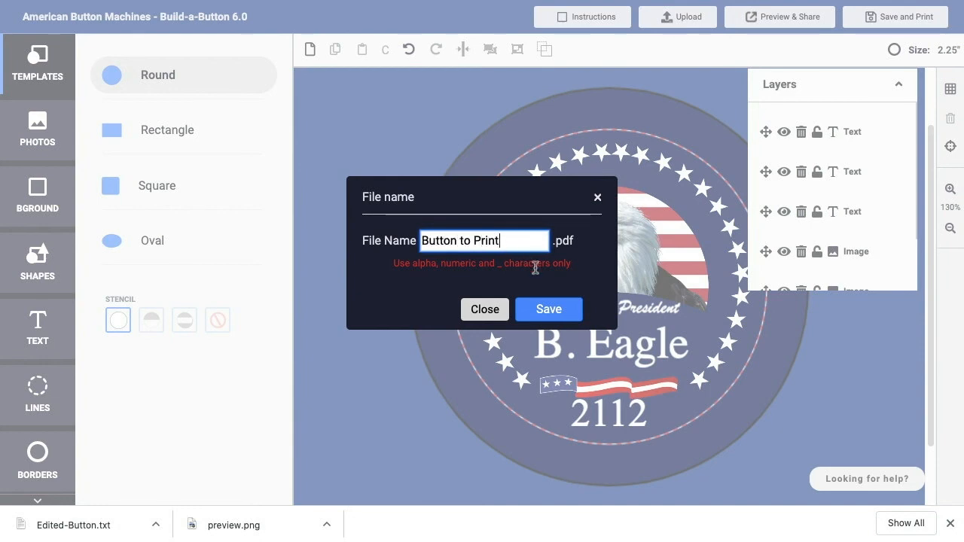
left_click(551, 306)
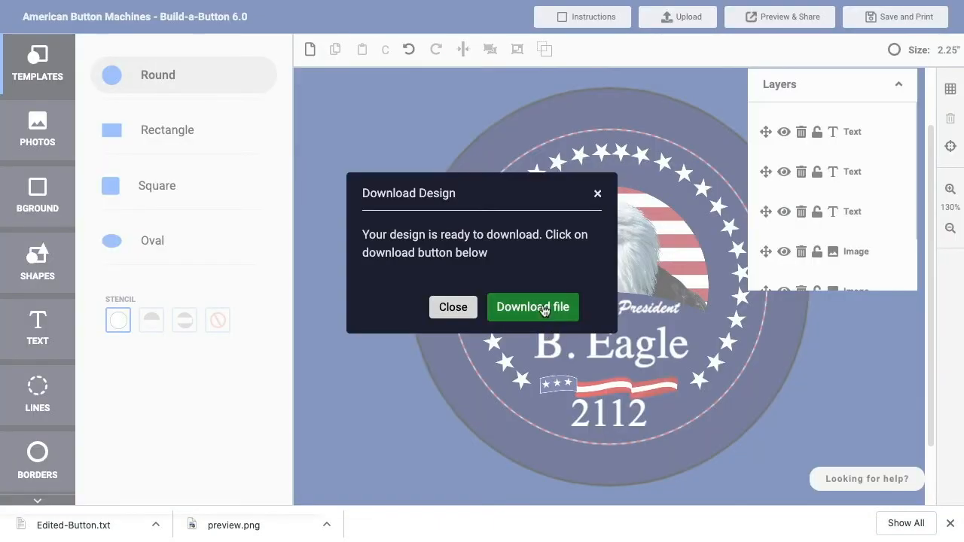
left_click(543, 309)
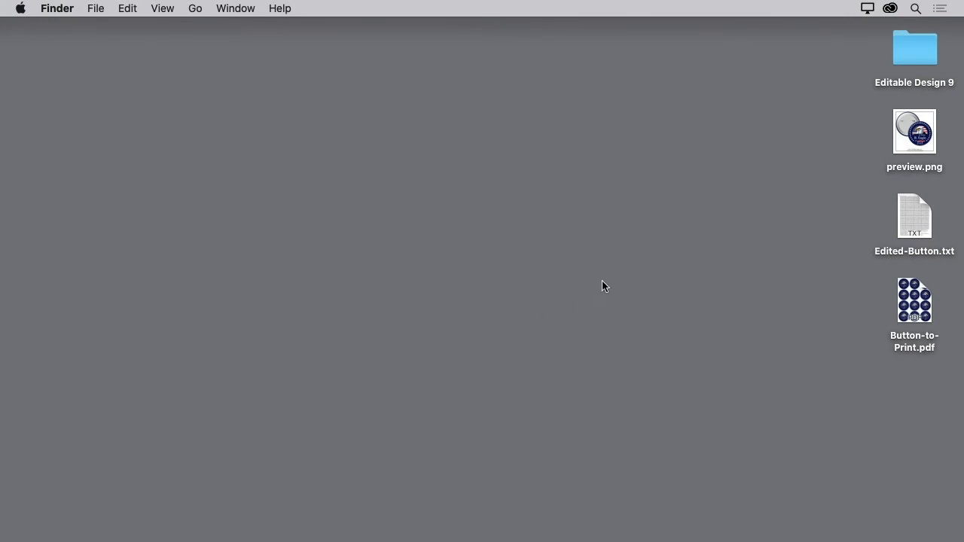
Step: Review the downloaded files on the desktop: open preview.png, select Edited-Button.txt and open Button-to-Print.pdf
double_click(915, 144)
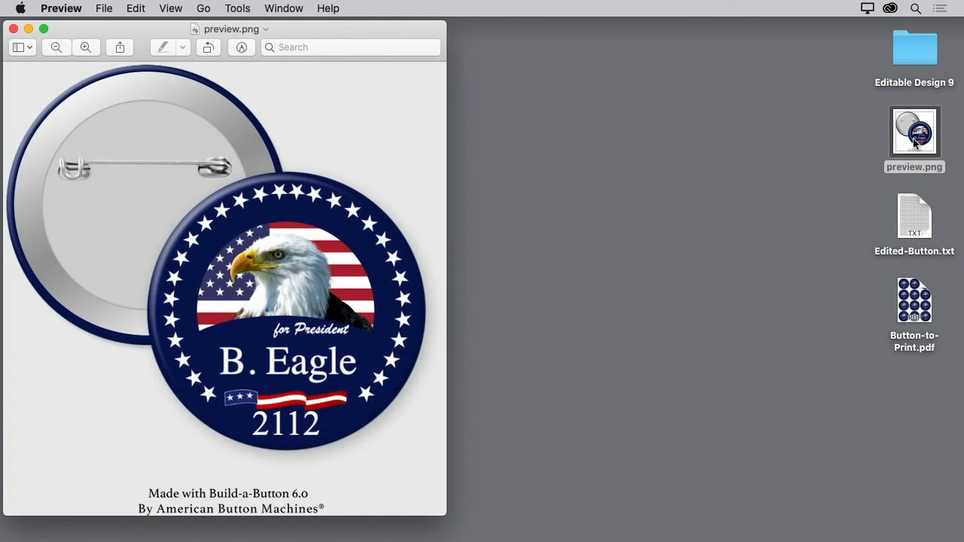
left_click(913, 211)
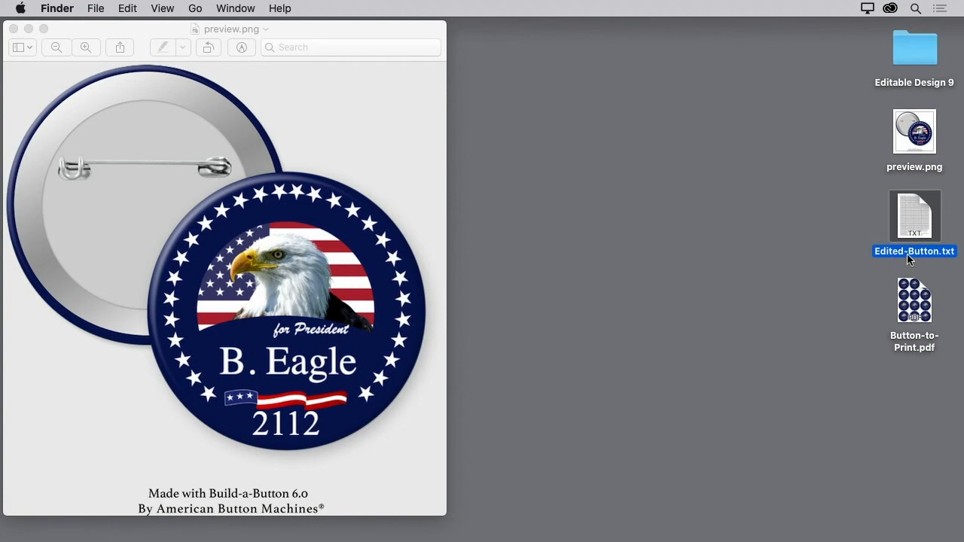
double_click(911, 303)
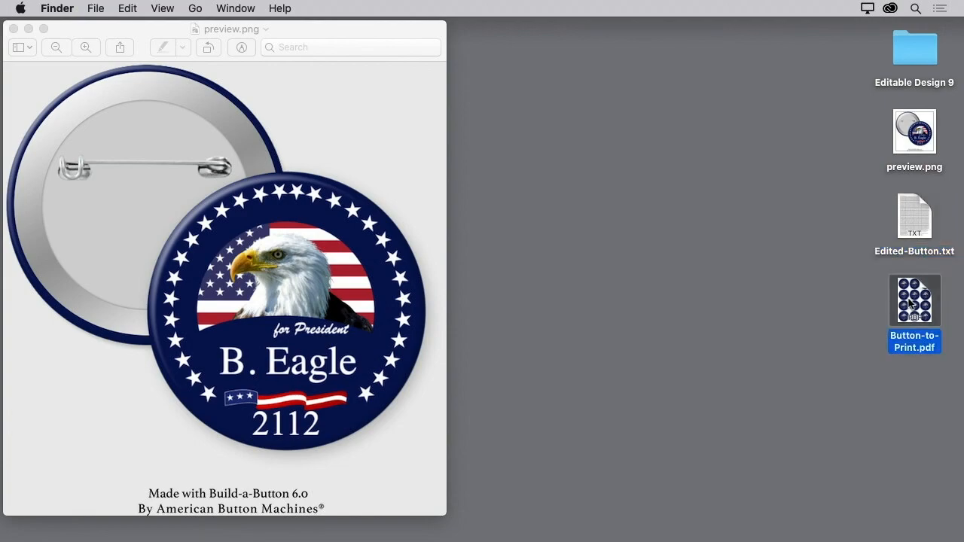